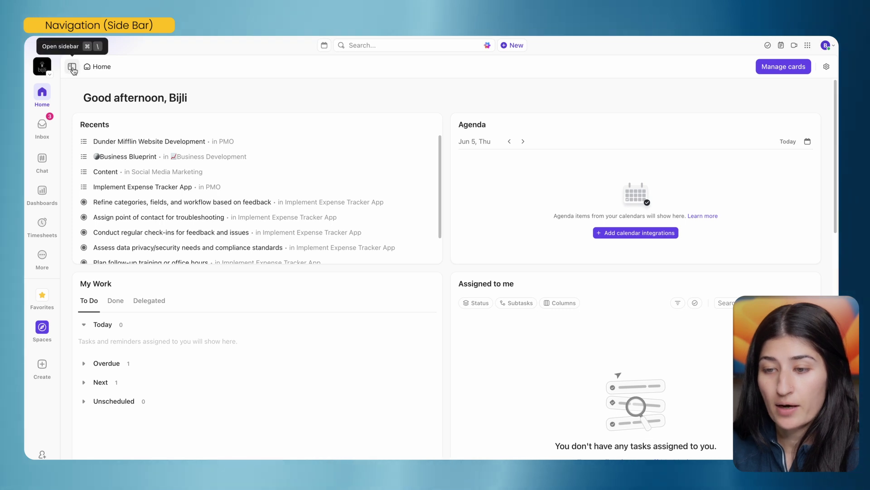
- Expand the sidebar and view the Home, Inbox and Chat pages
left_click(72, 68)
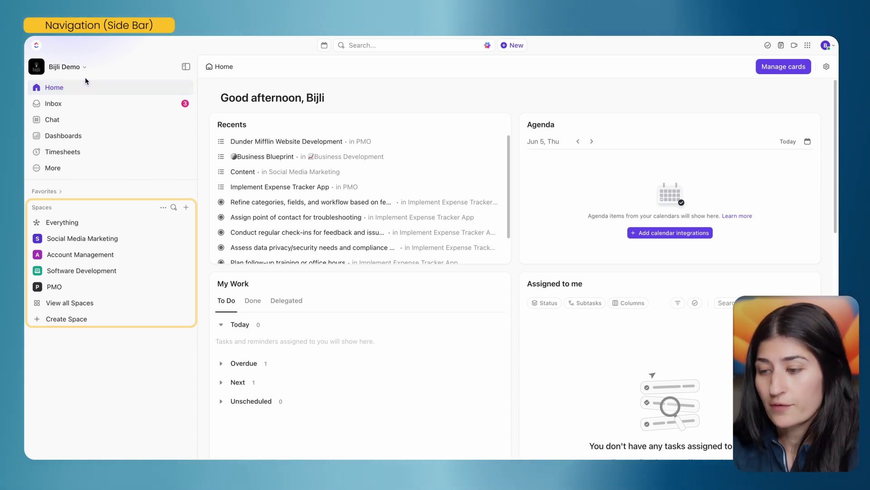
left_click(93, 87)
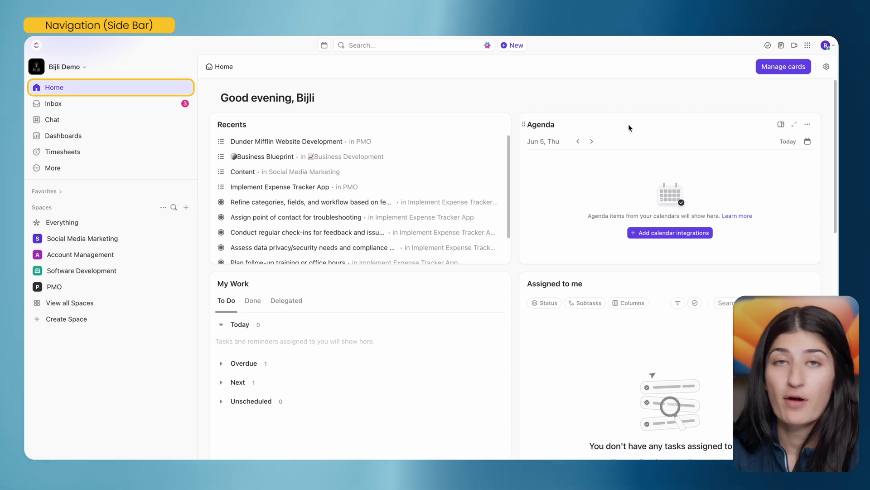
left_click(97, 106)
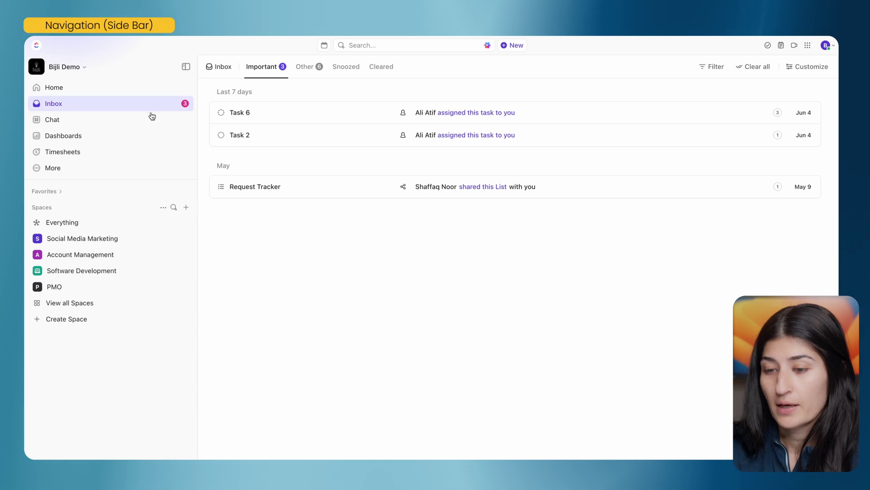
left_click(112, 121)
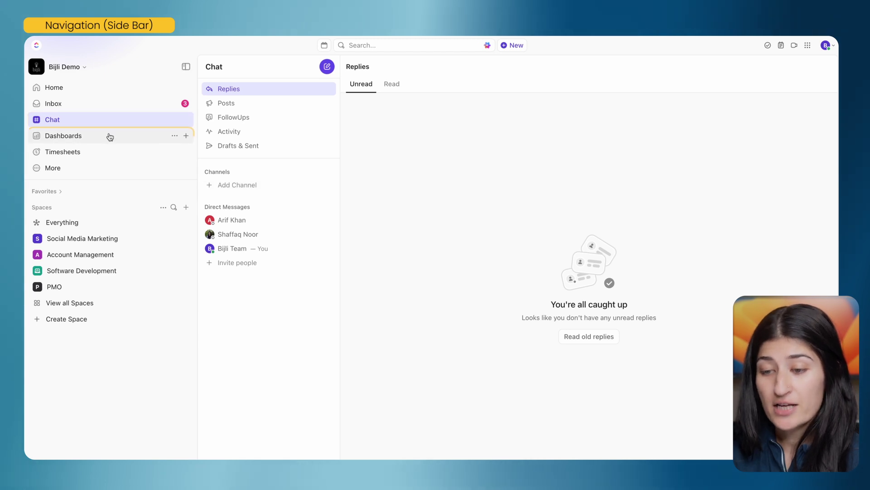
- View the Dashboards page and the timesheets of all members
left_click(79, 141)
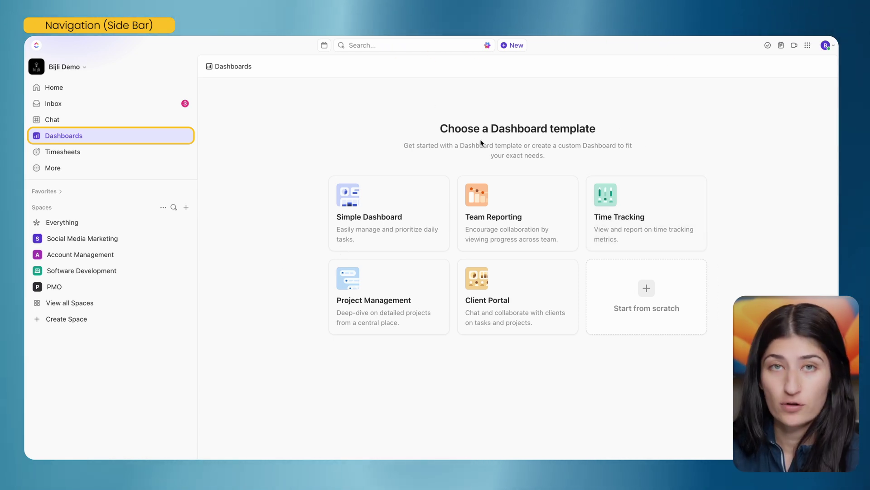
left_click(61, 151)
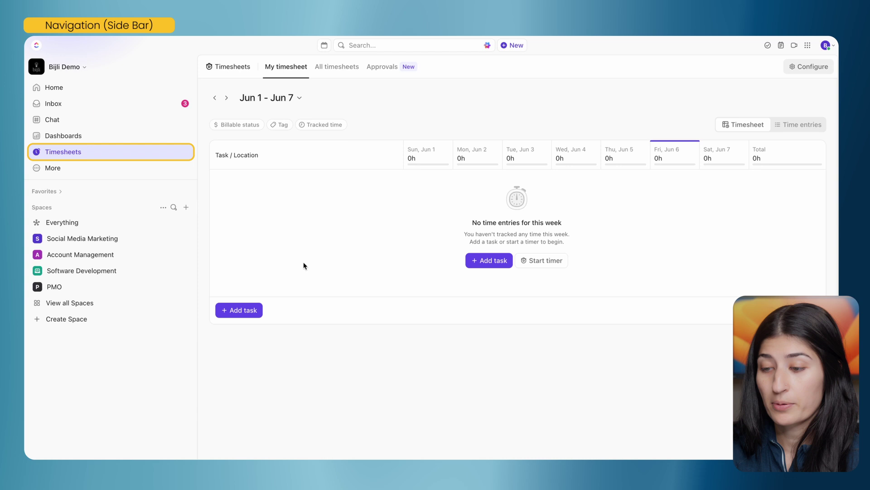
left_click(336, 67)
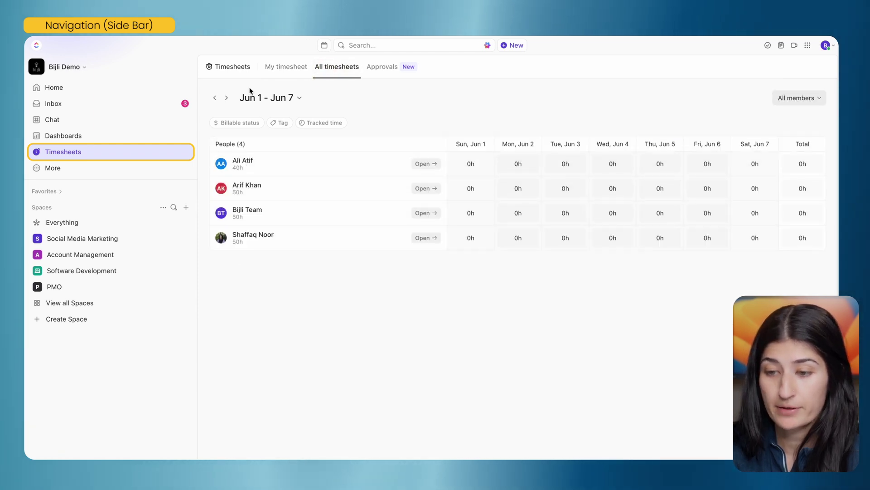
- Unpin Dashboards from the sidebar and pin it back again
left_click(54, 168)
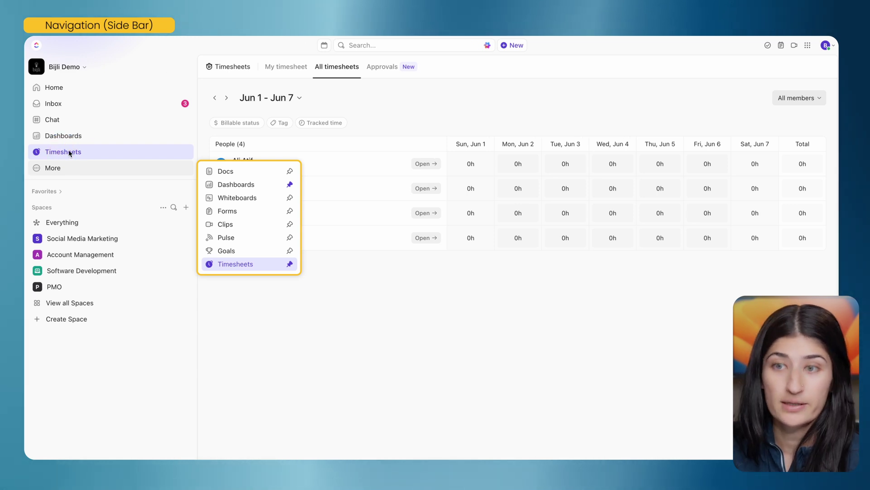
left_click(290, 185)
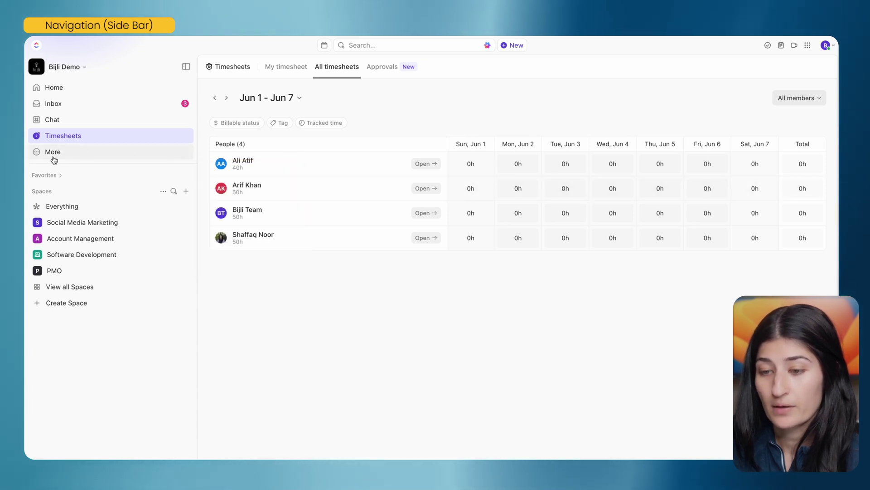
left_click(53, 156)
left_click(289, 170)
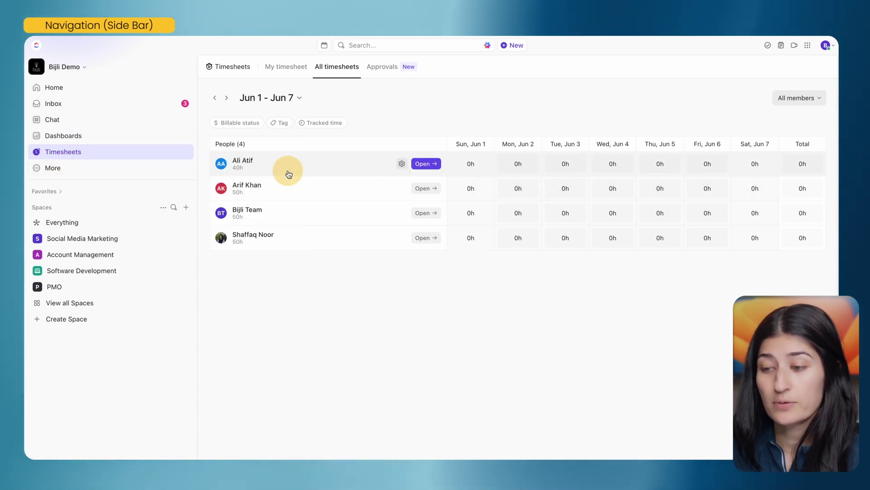
left_click(54, 168)
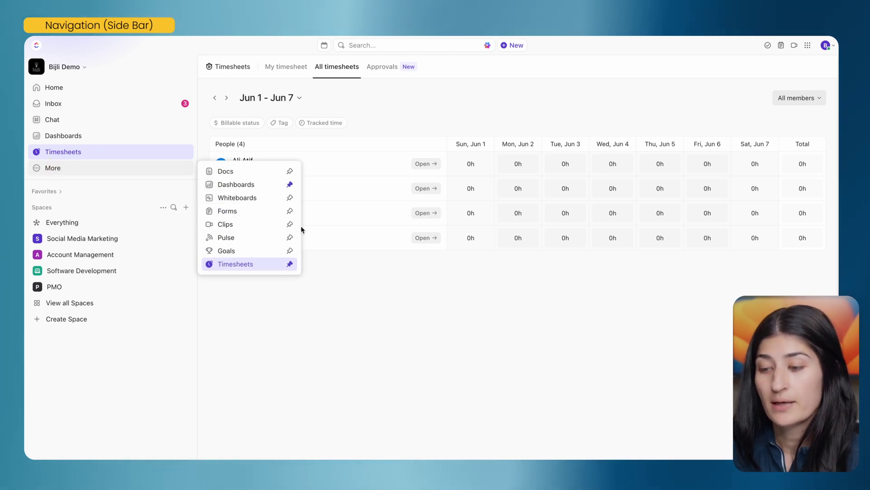
left_click(259, 335)
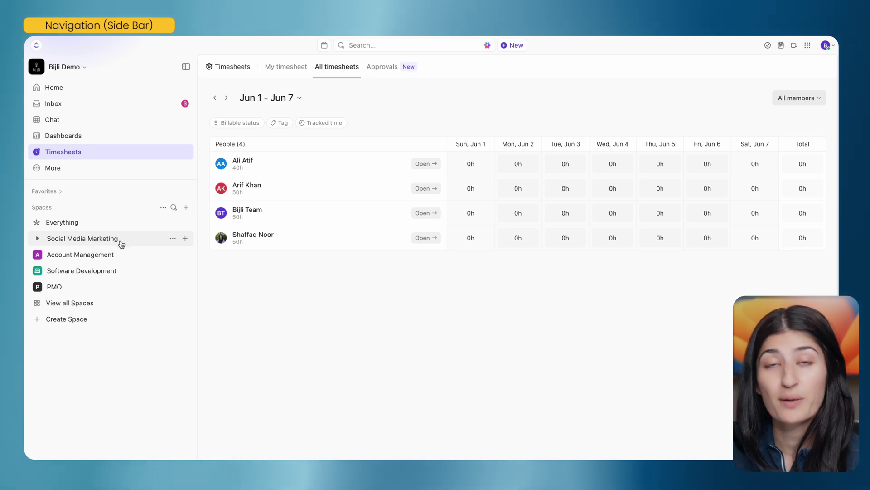
- Look at the contents of the Social Media Marketing and Account Management Spaces, and collapse the sidebar
left_click(37, 239)
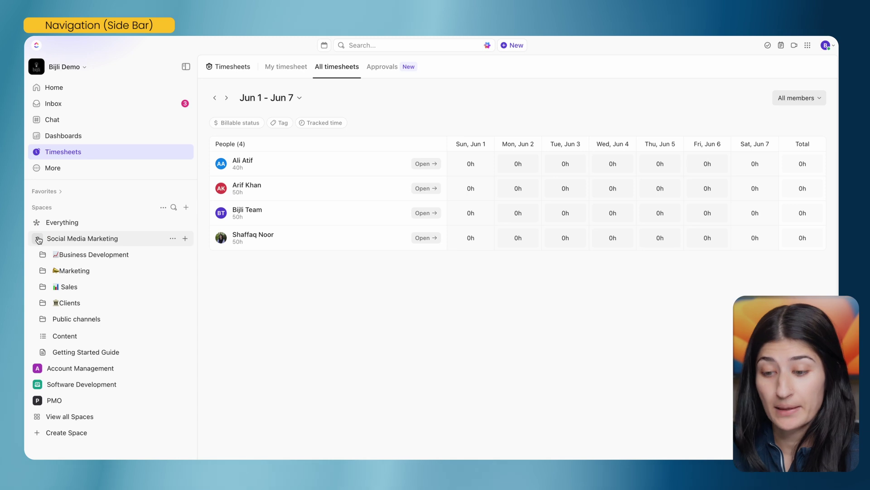
left_click(38, 239)
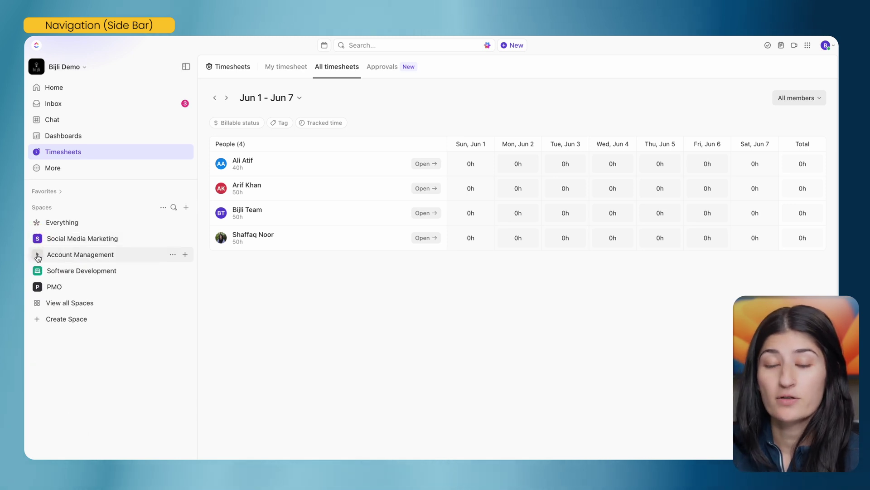
left_click(38, 255)
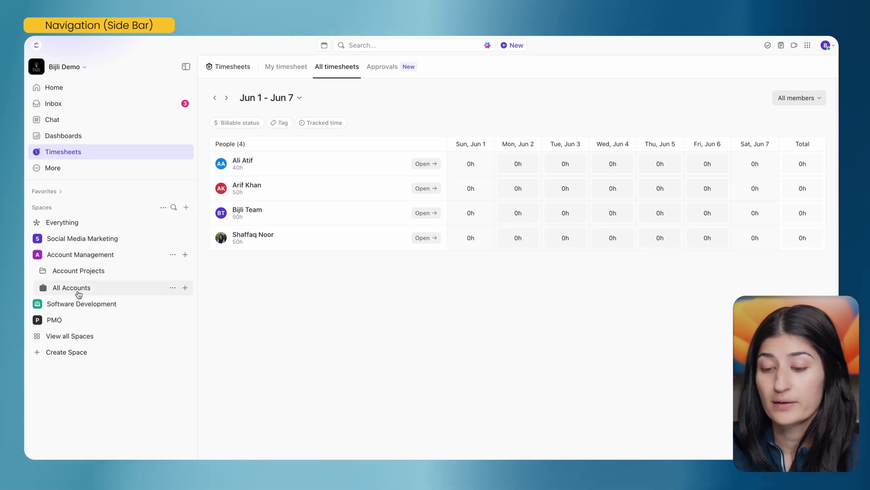
left_click(38, 255)
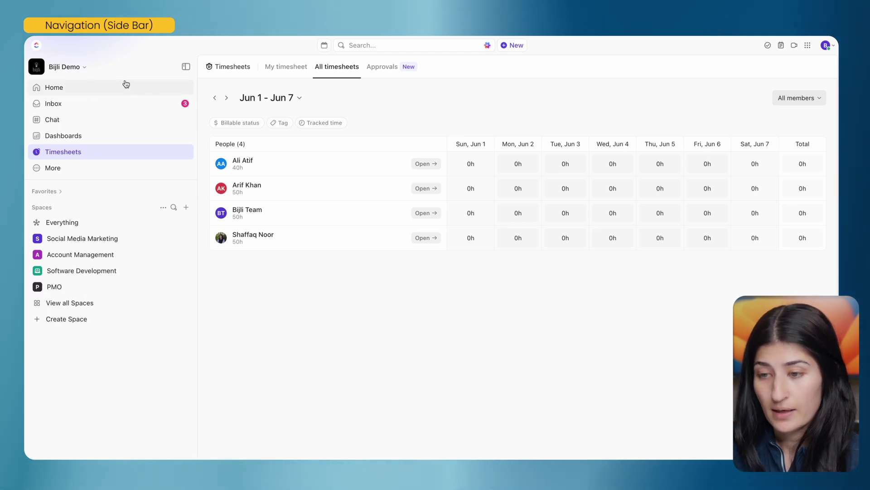
left_click(186, 68)
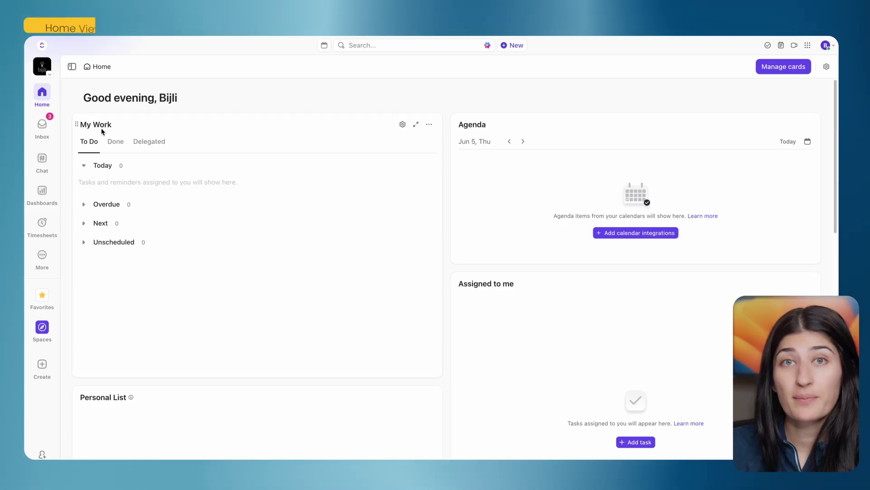
- Try adding the Recents card to the Home overview and remove it again
left_click(770, 72)
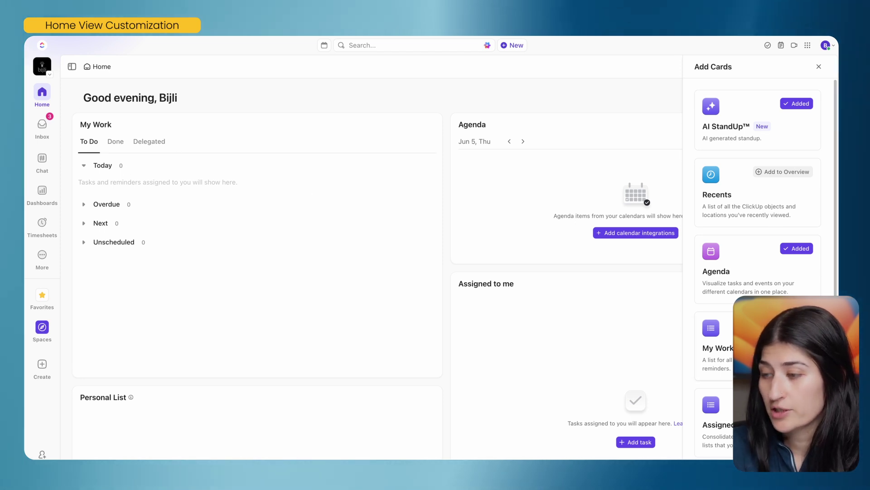
left_click(788, 173)
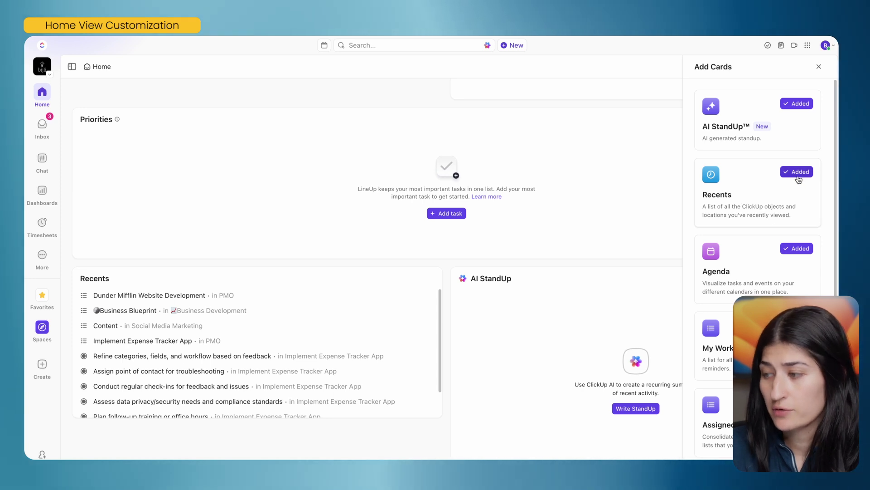
left_click(799, 179)
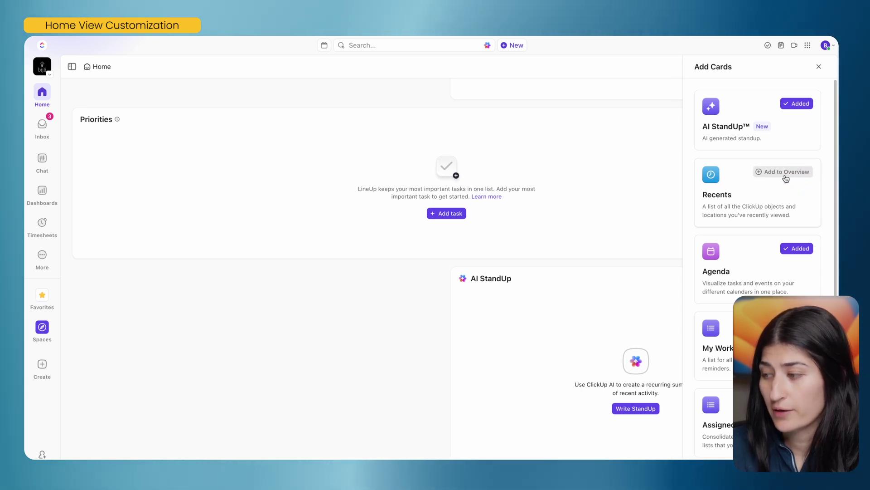
left_click(787, 177)
left_click(788, 178)
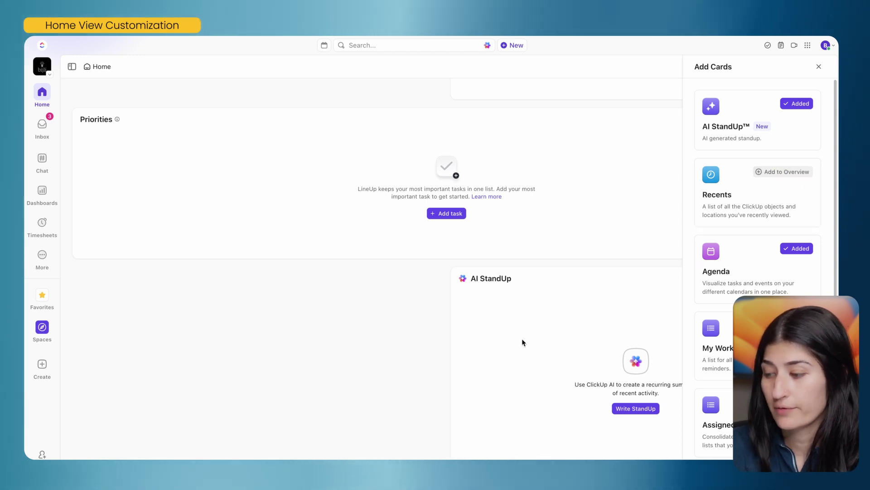
- Remove the AI StandUp card from the Home overview, look through the remaining cards and close the card manager
left_click(800, 106)
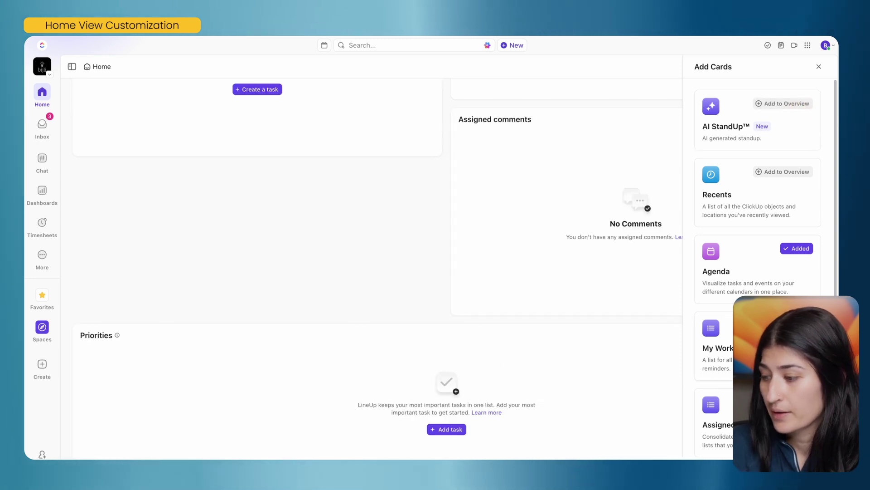
scroll(720, 219, "down", 6)
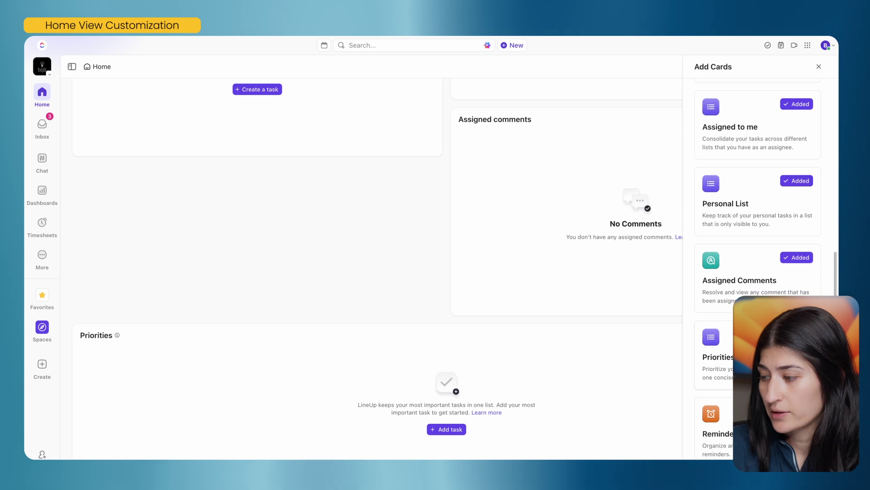
scroll(376, 268, "up", 4)
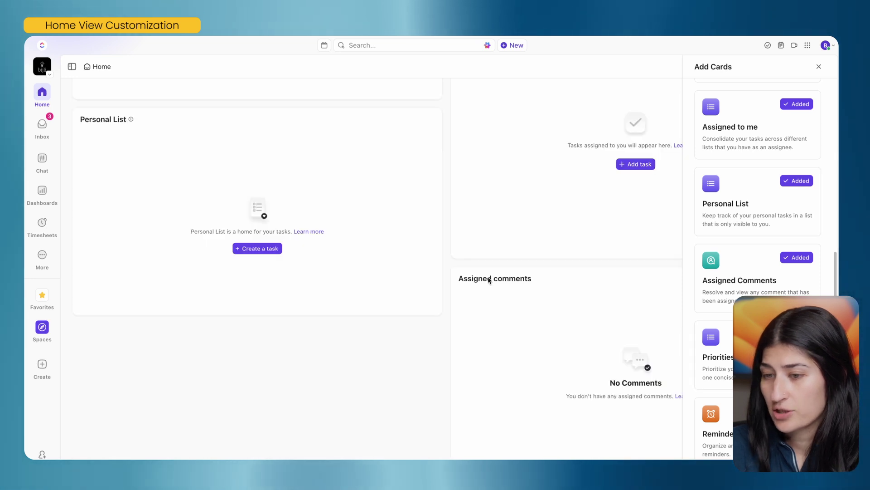
left_click(445, 342)
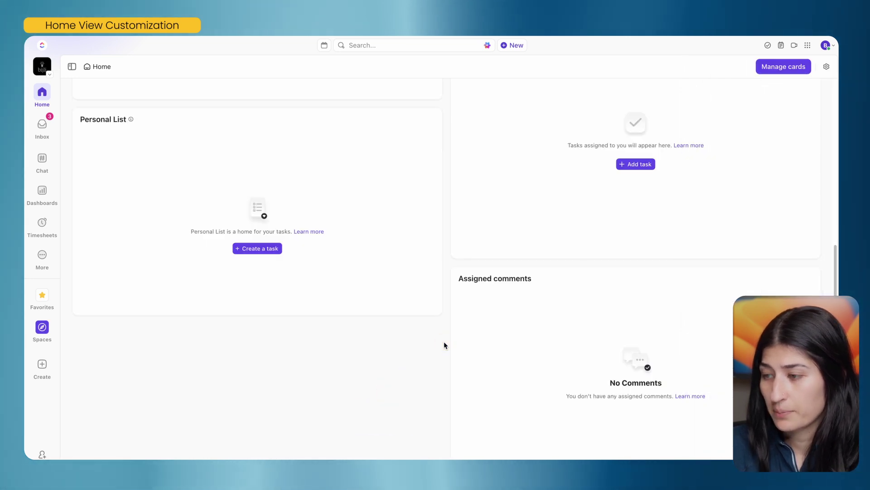
- Start a new task under Today in the My Work card and name it Test Task
scroll(444, 342, "up", 6)
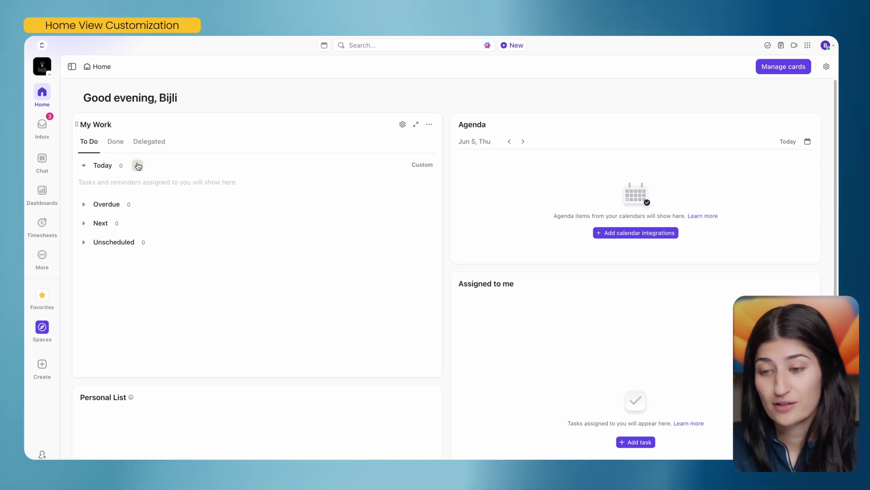
left_click(137, 167)
left_click(172, 188)
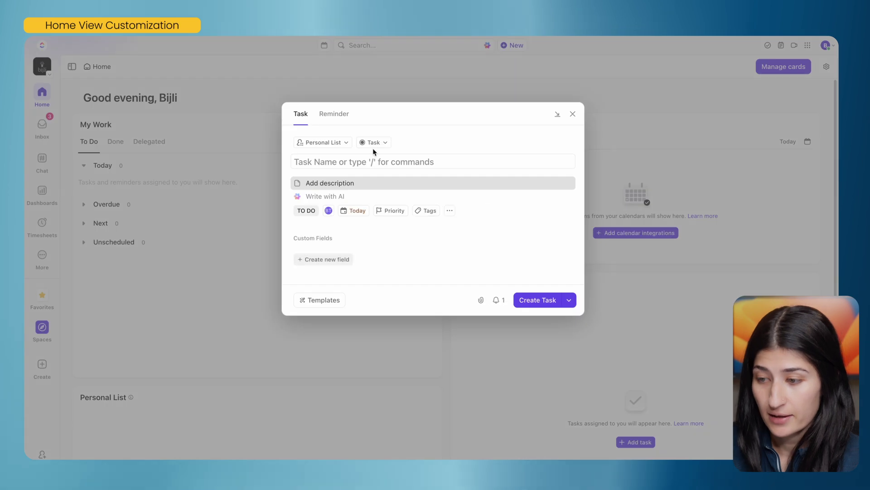
type("Test Ta")
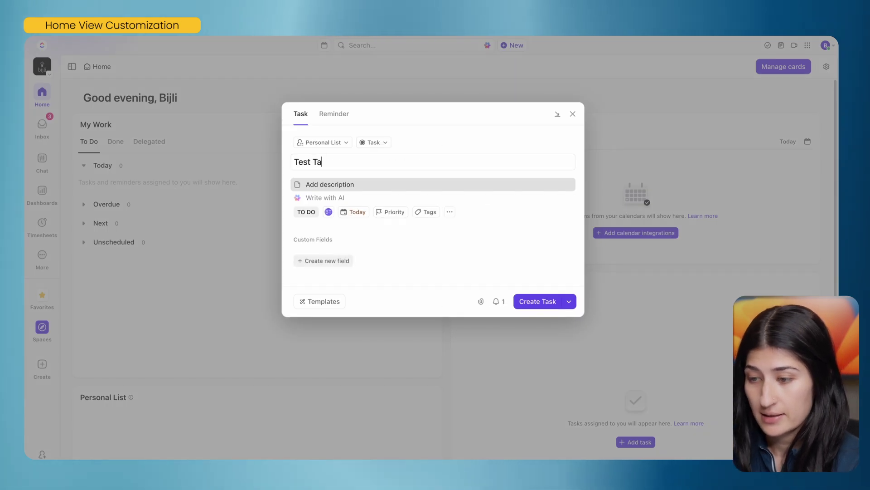
type("sk")
- Set the task's location to the Business Blueprint list in Social Media Marketing's Business Development folder and create the task
left_click(324, 142)
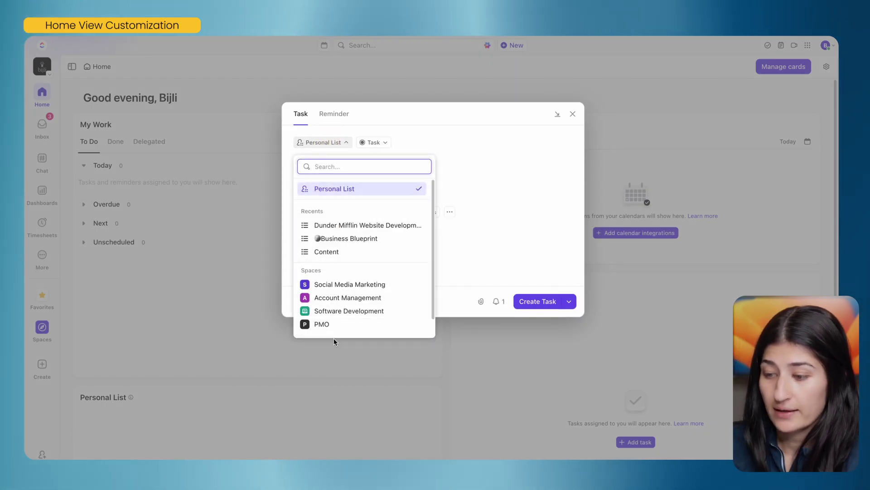
left_click(305, 284)
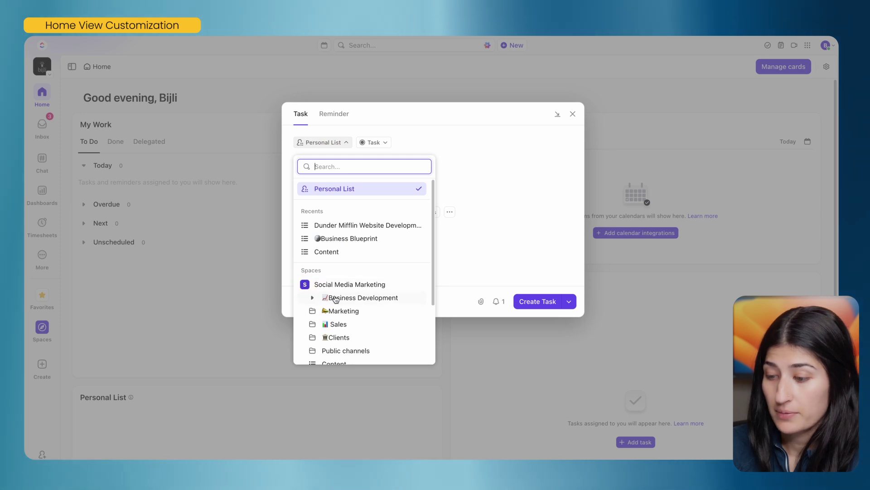
left_click(312, 297)
left_click(354, 311)
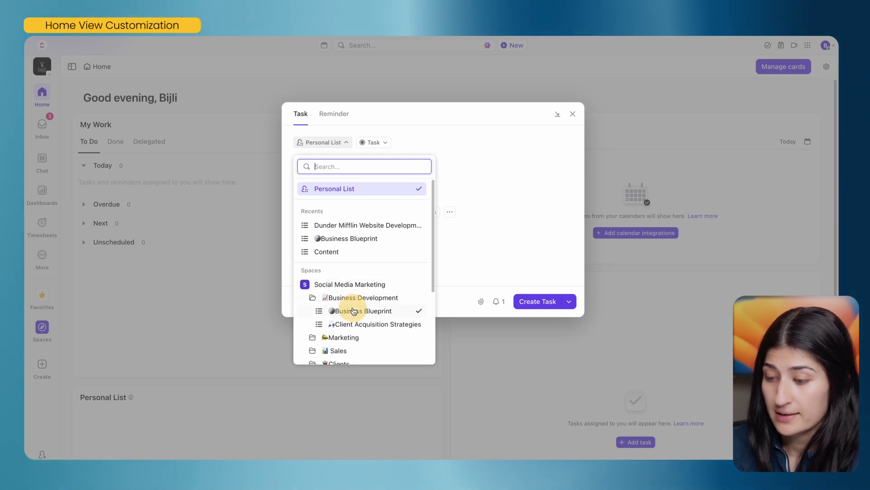
left_click(537, 294)
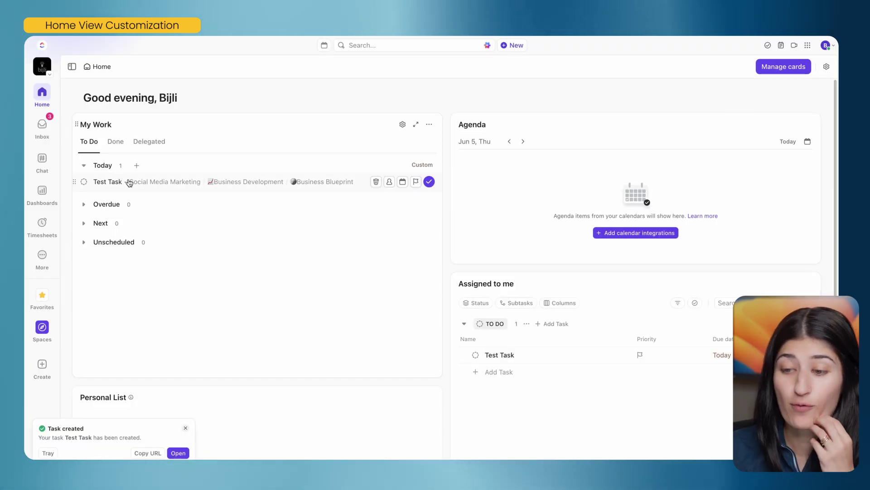
- Expand the Overdue, Next and Unscheduled groups in My Work and look at the Personal List card
left_click(83, 224)
left_click(83, 261)
left_click(83, 204)
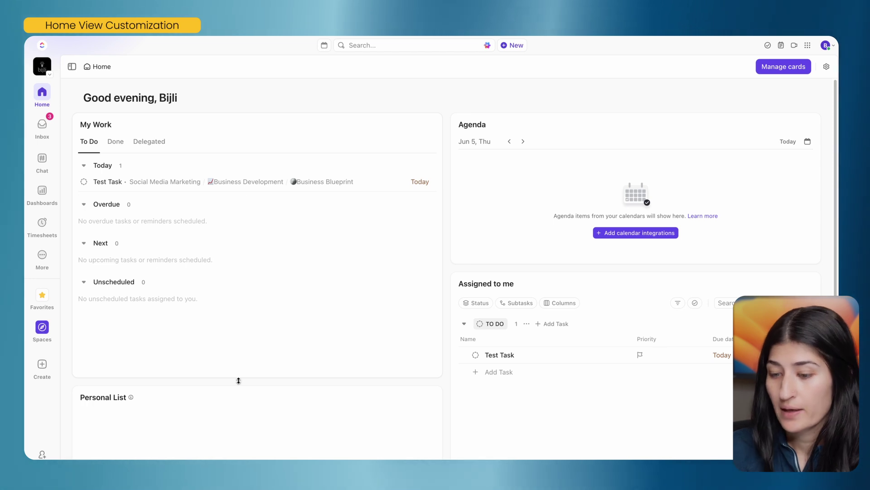
scroll(259, 443, "down", 6)
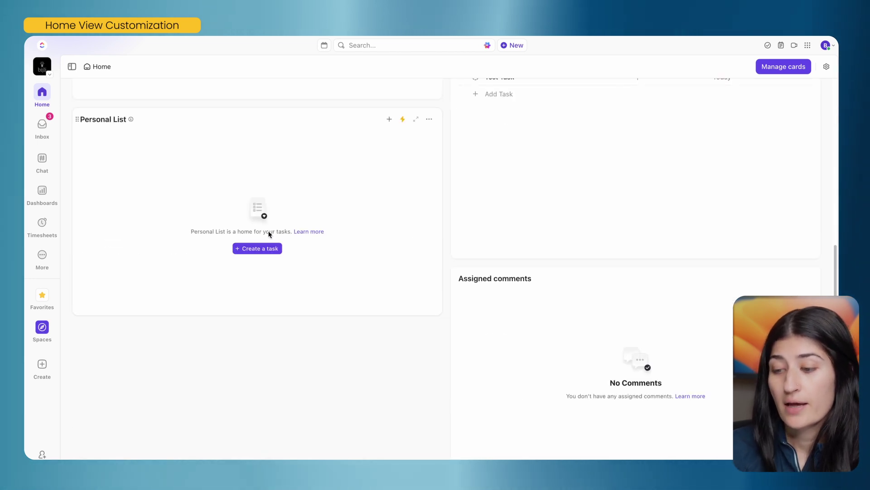
scroll(269, 234, "up", 1)
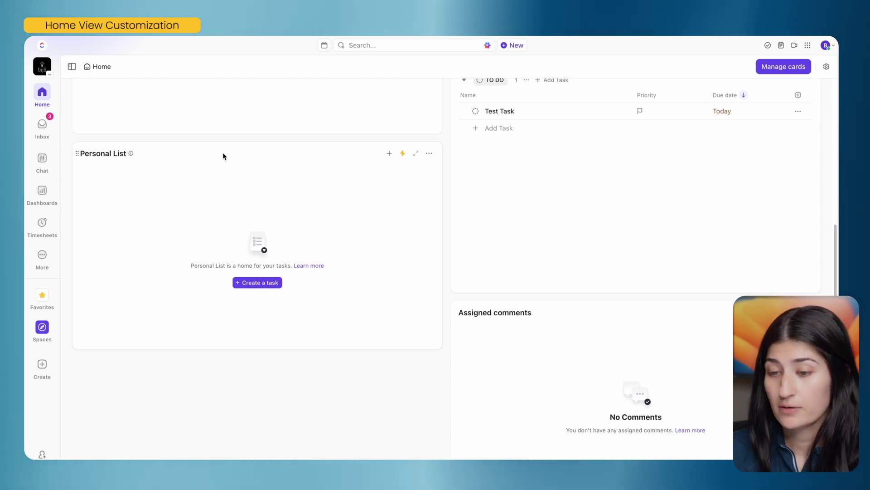
- Create a task named Prep for Client Meeting in the Personal List card and check it in the list
left_click(261, 285)
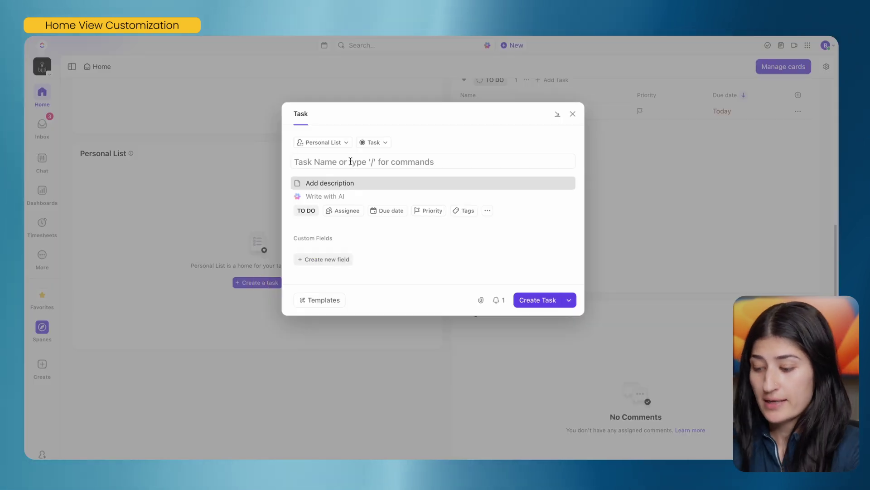
type("Prep for Client Meeting")
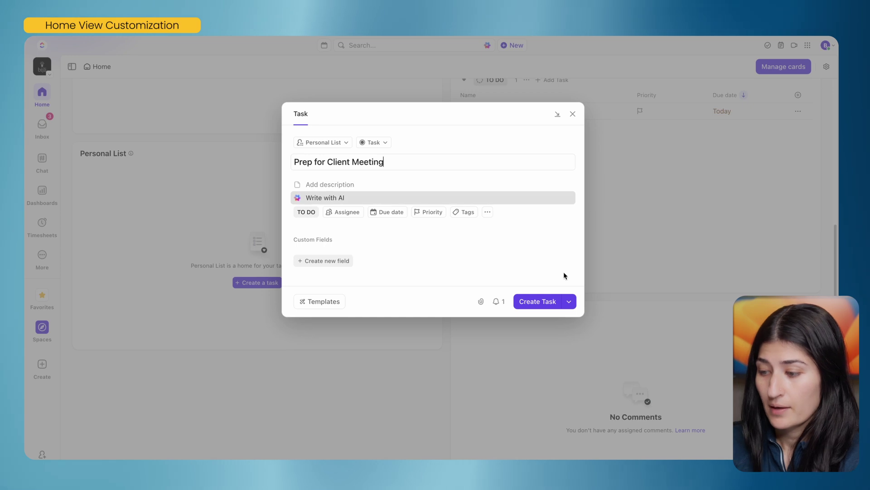
left_click(539, 302)
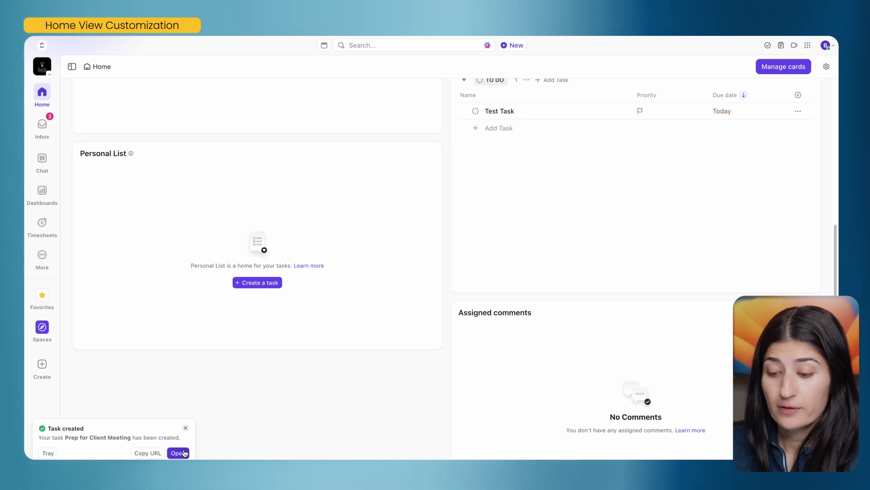
left_click(186, 428)
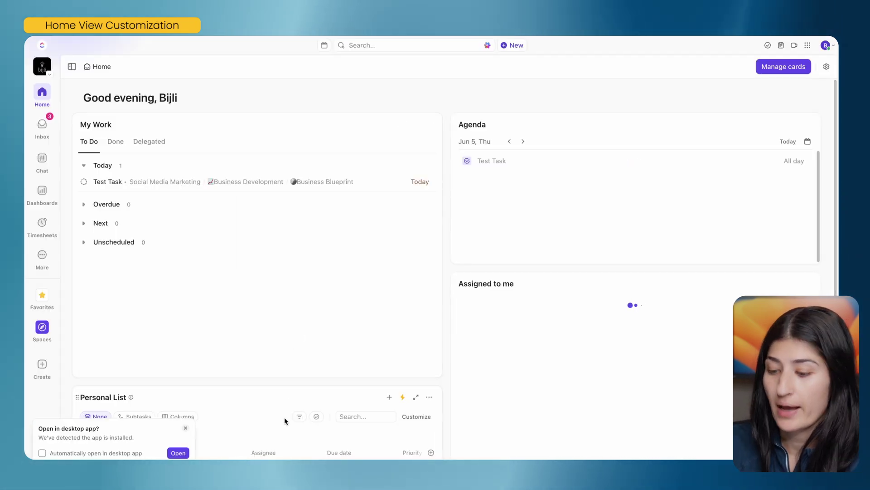
scroll(285, 417, "down", 1)
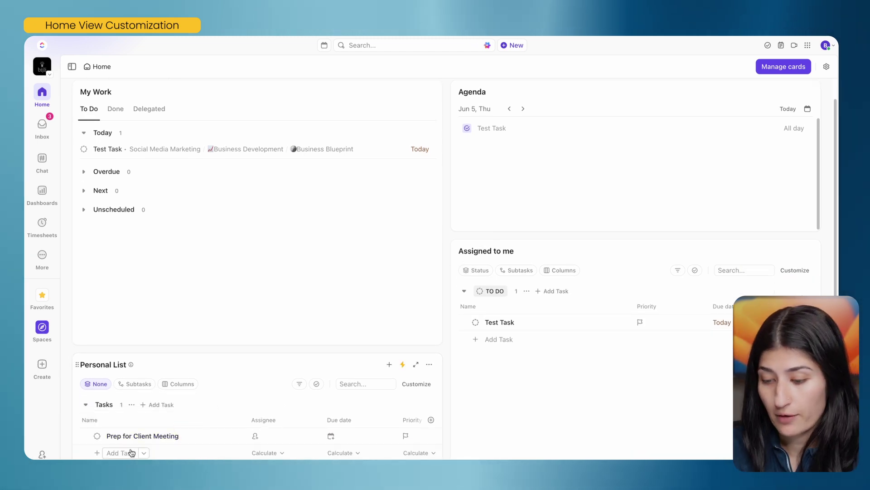
scroll(134, 156, "down", 2)
scroll(134, 155, "up", 3)
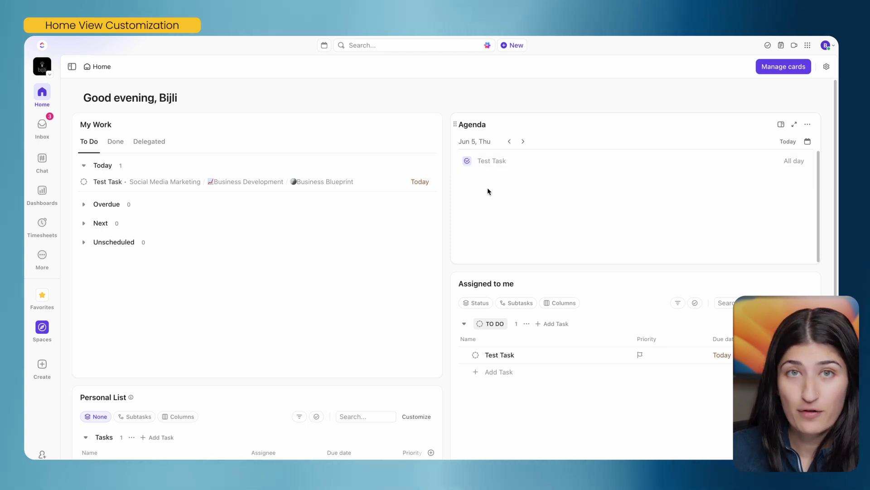
- Connect a personal Google Calendar account to the Agenda card, granting ClickUp access, and return to Home
left_click(809, 144)
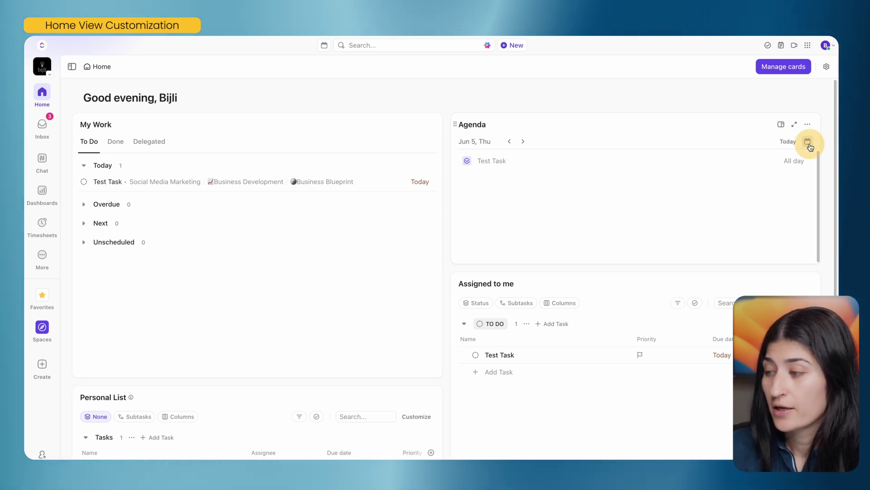
left_click(809, 143)
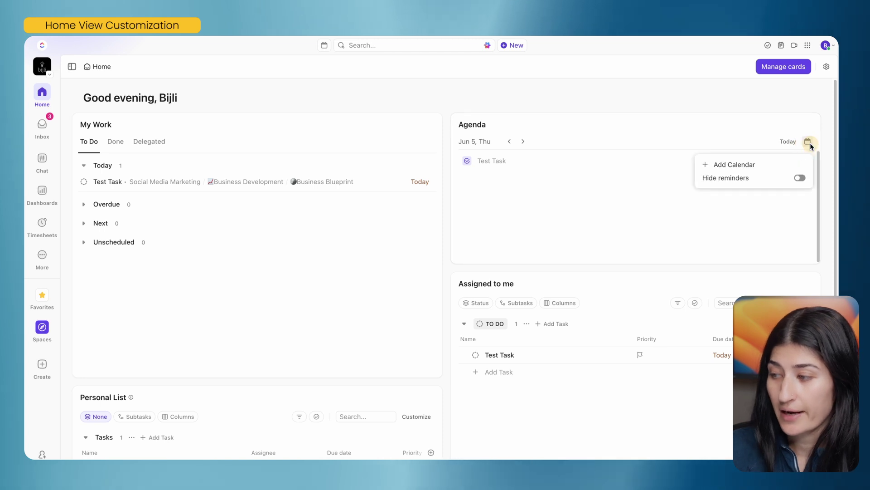
left_click(765, 167)
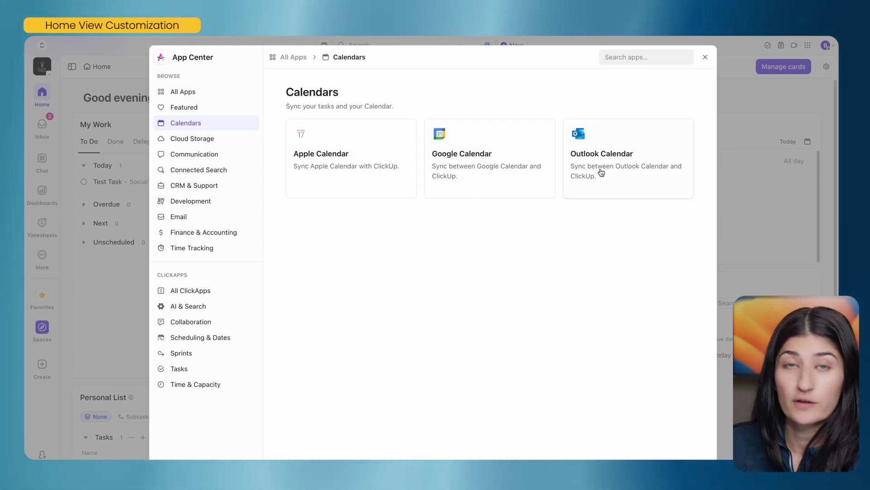
left_click(481, 168)
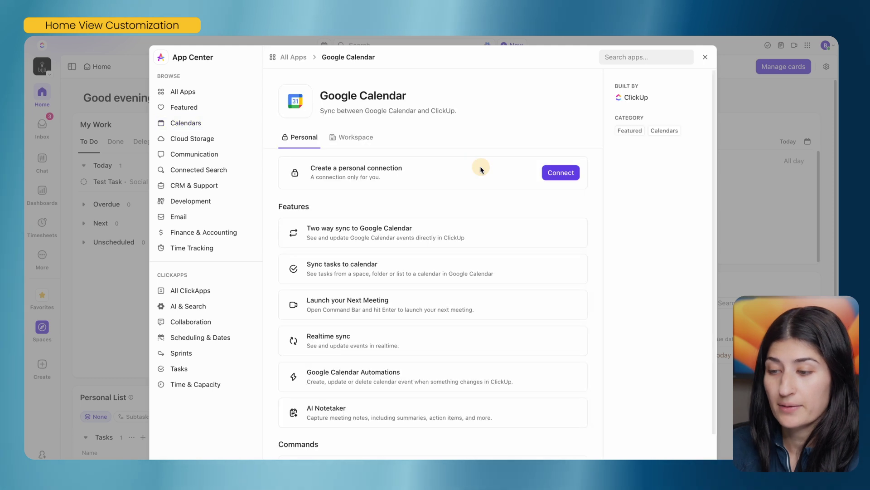
left_click(569, 175)
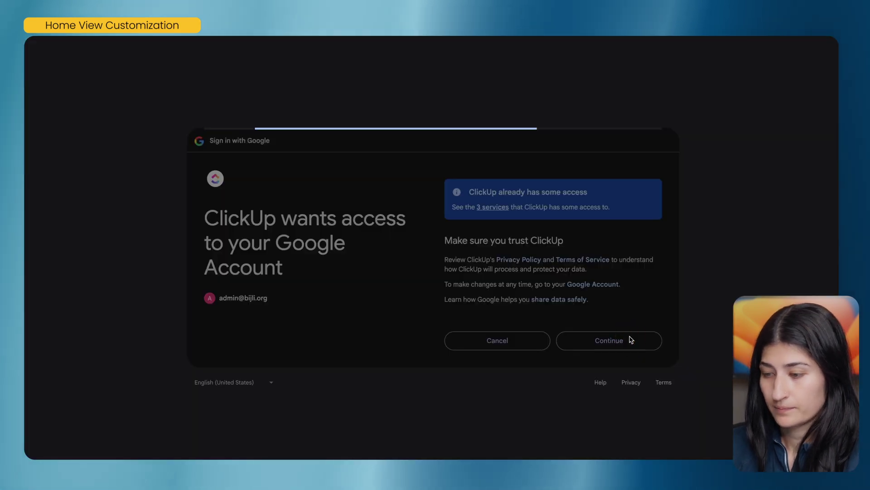
left_click(631, 340)
left_click(431, 434)
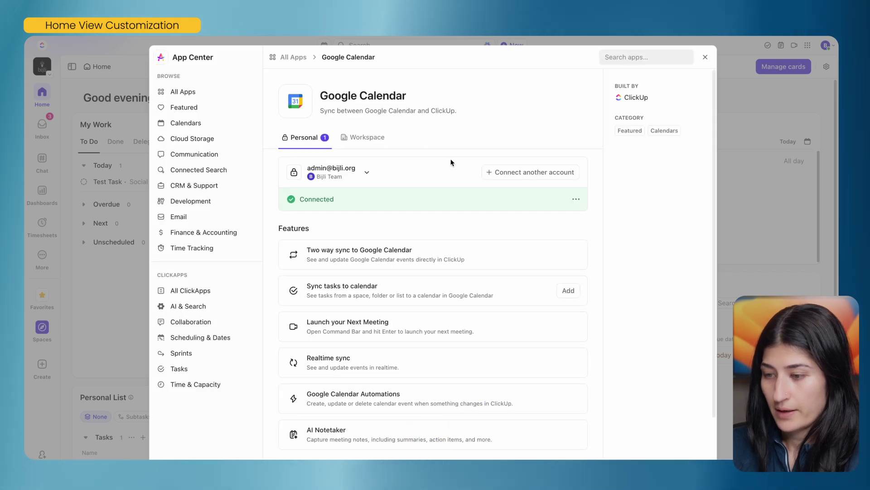
key("Escape")
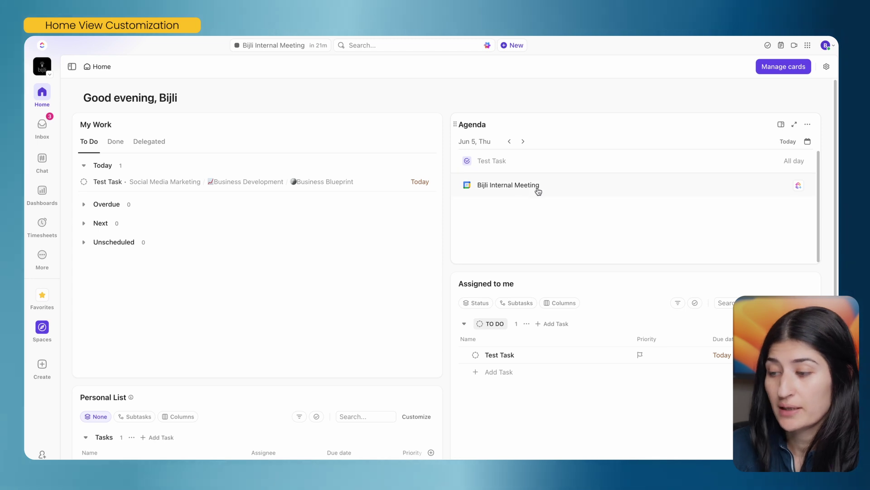
- View the Bijli Internal Meeting details in the Agenda card, open the event externally and close its details
left_click(500, 186)
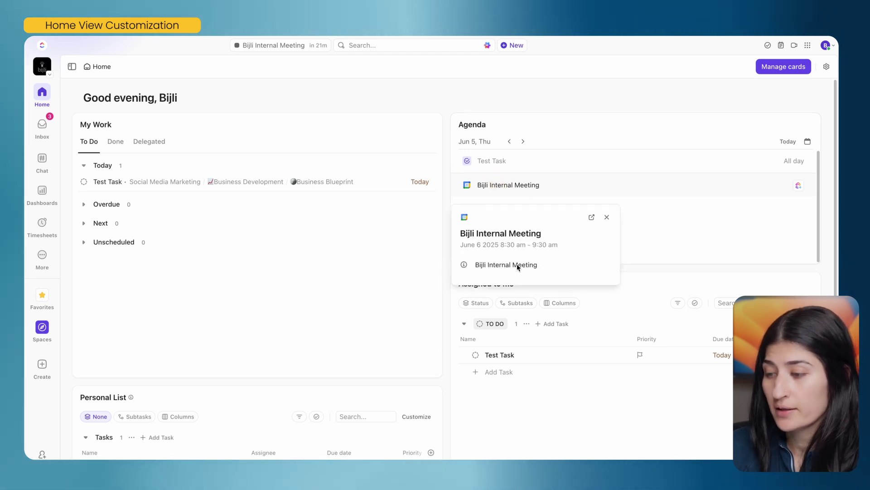
left_click(593, 217)
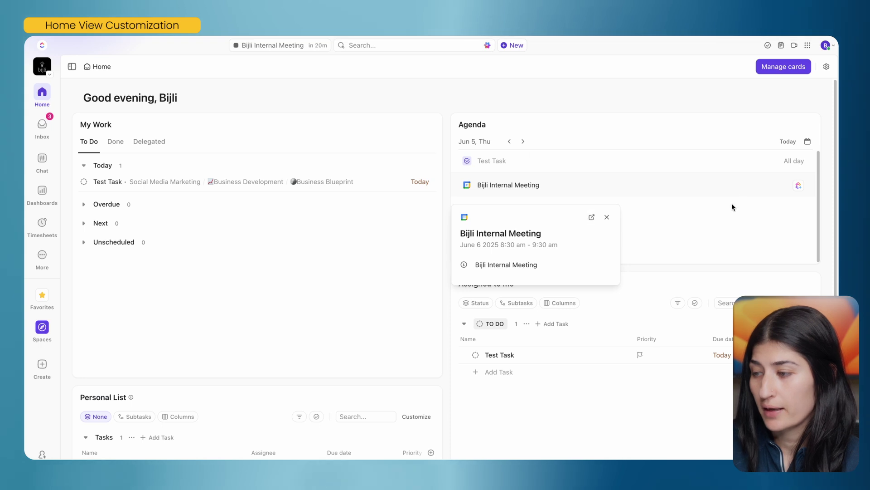
left_click(674, 146)
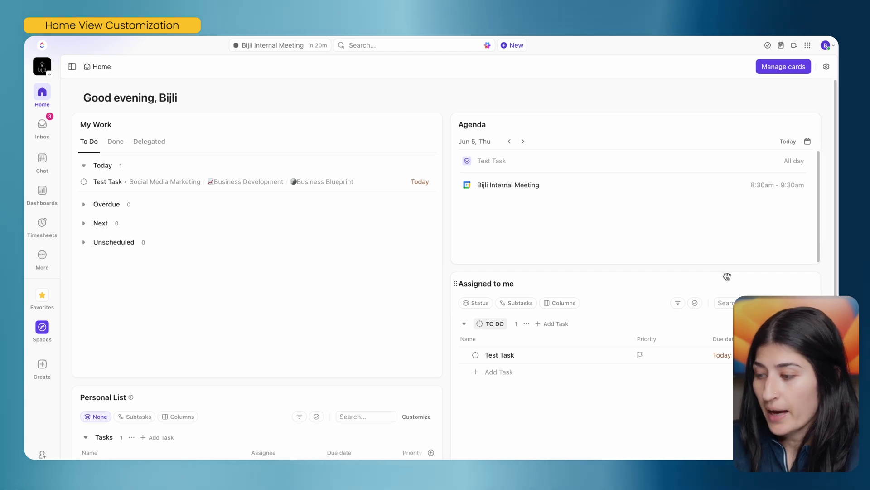
scroll(446, 268, "down", 1)
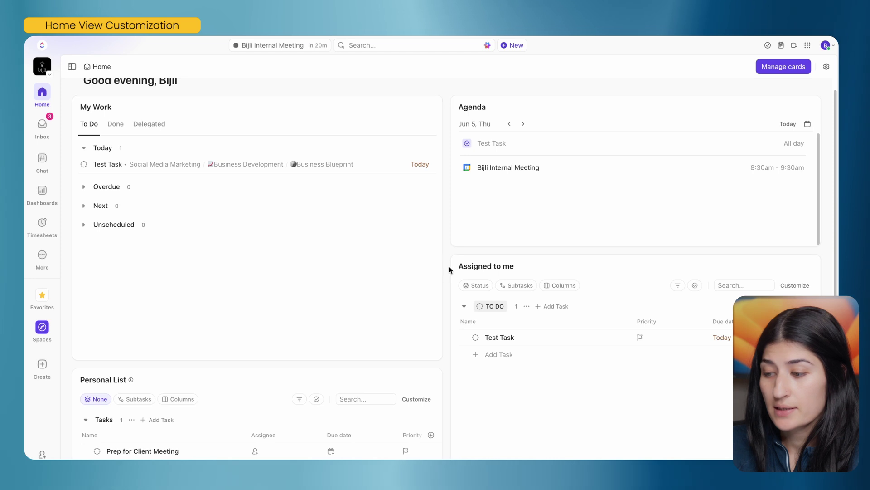
scroll(344, 175, "up", 1)
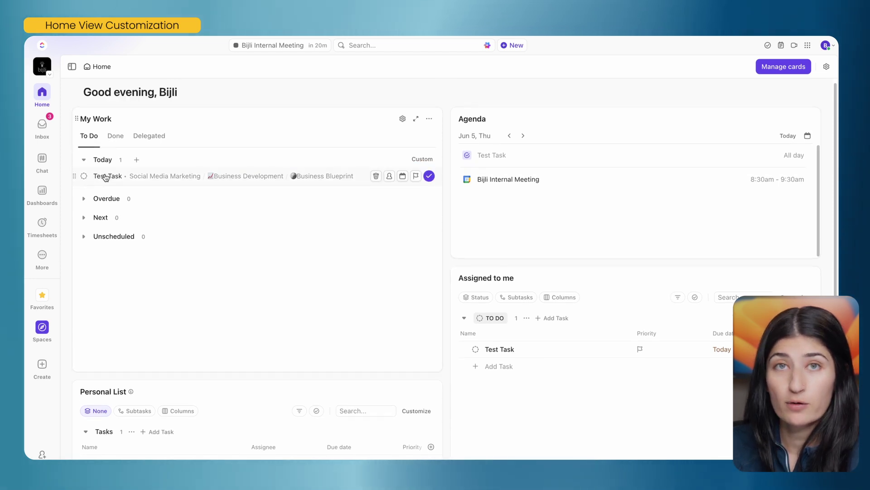
- Try adding a Location/List filter to the Assigned to me card and close the filters without choosing a location
scroll(447, 250, "down", 5)
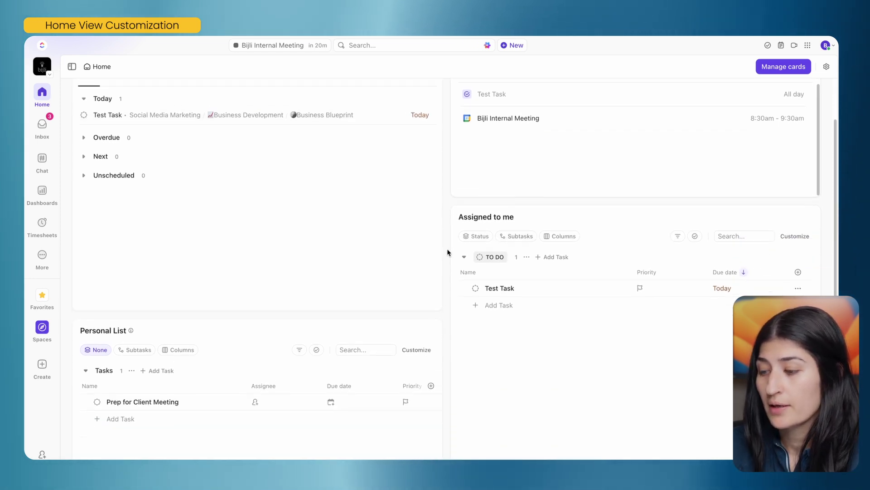
scroll(546, 251, "down", 1)
scroll(548, 251, "up", 1)
scroll(498, 231, "up", 1)
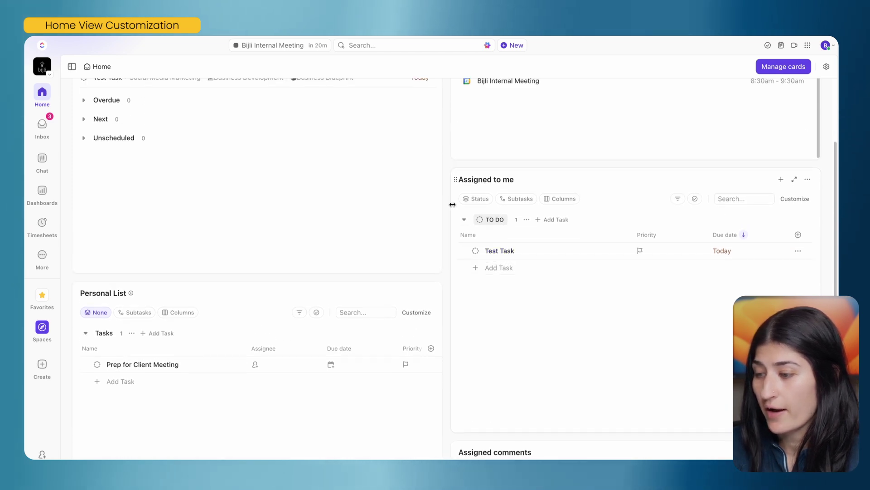
left_click(678, 199)
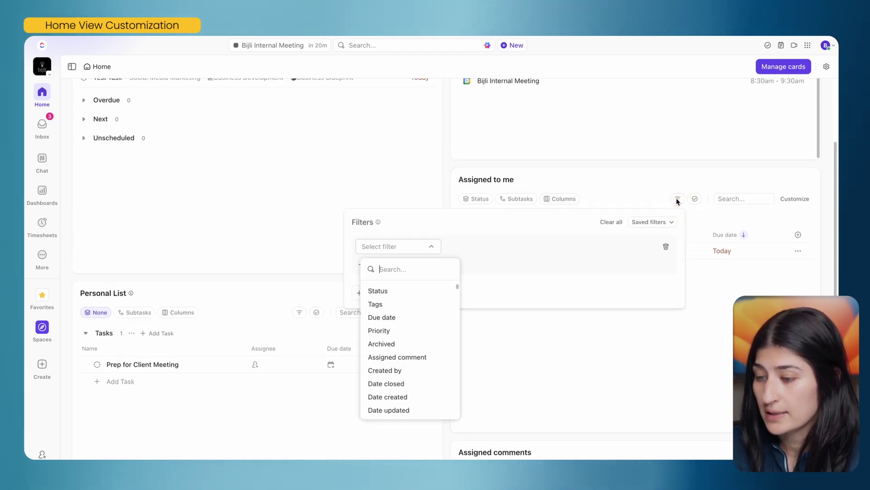
type("loc")
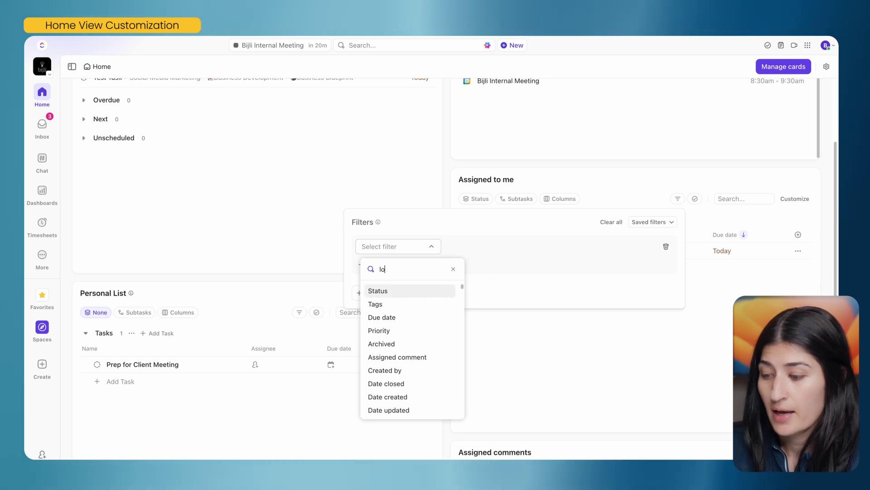
left_click(382, 292)
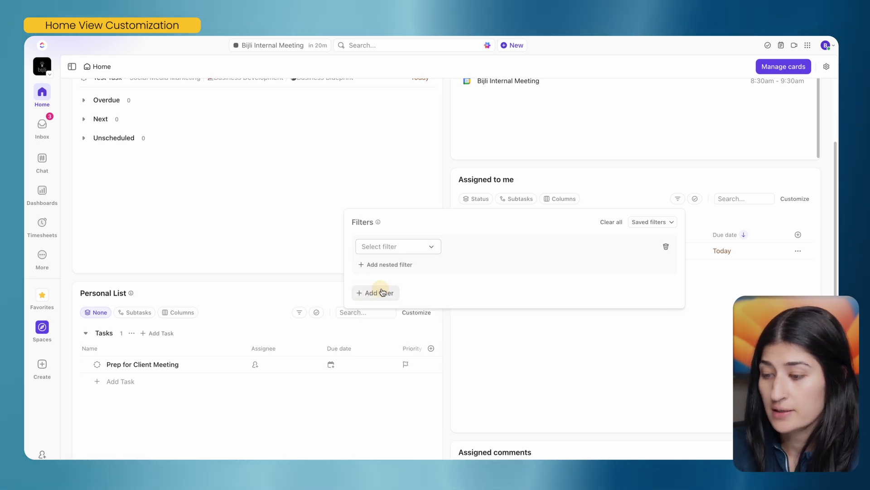
left_click(388, 247)
type("loca")
left_click(405, 293)
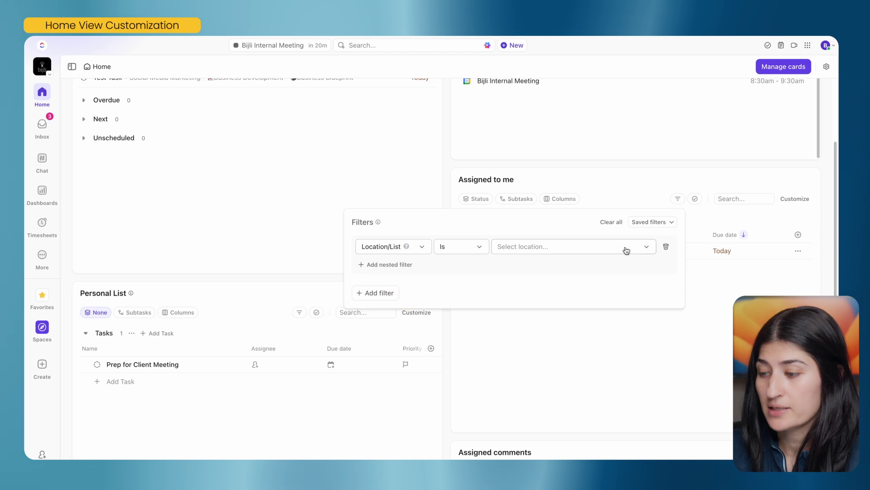
left_click(529, 170)
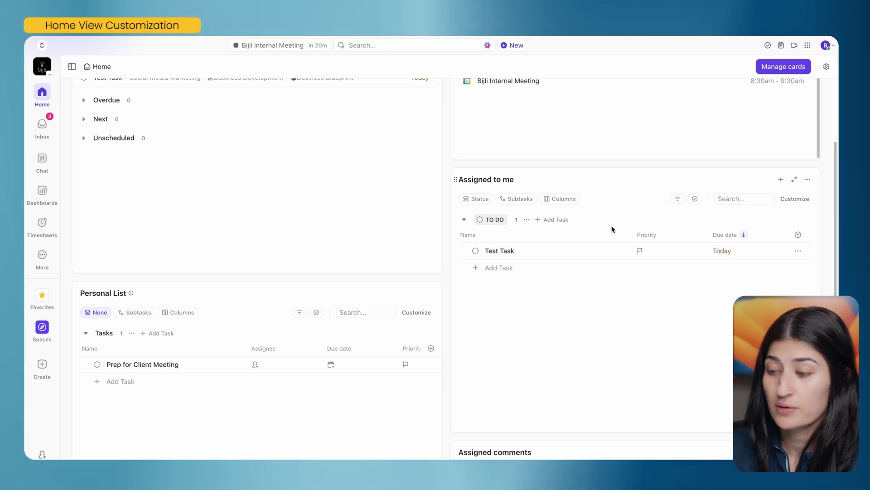
- Look through the cards available for the Home overview and close the card manager
scroll(536, 266, "up", 2)
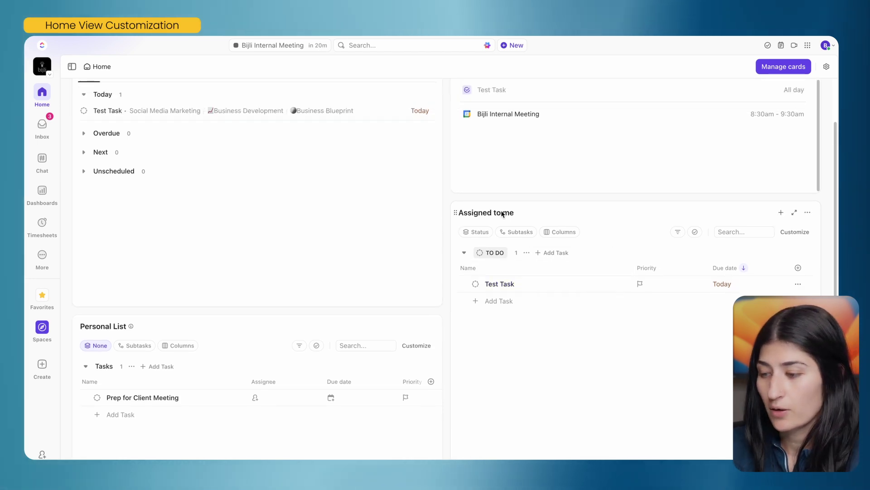
scroll(494, 215, "down", 1)
scroll(491, 215, "up", 3)
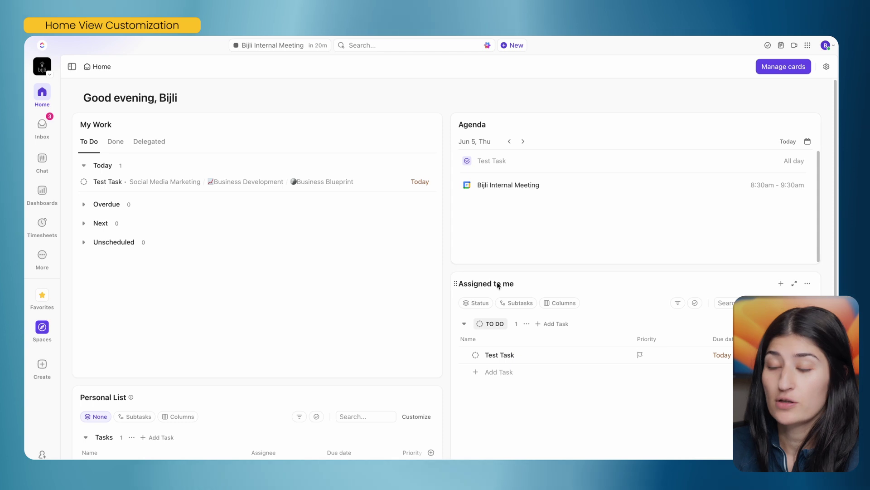
left_click(783, 66)
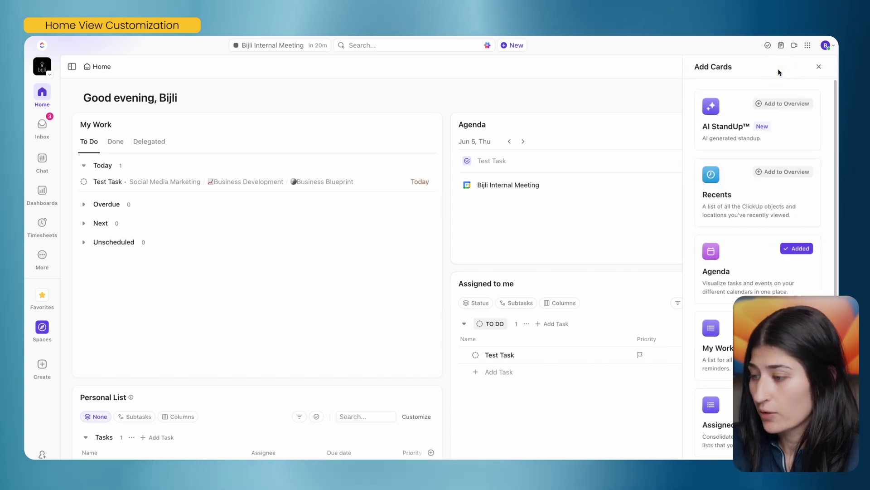
scroll(800, 262, "down", 6)
left_click(800, 257)
left_click(800, 257)
left_click(580, 104)
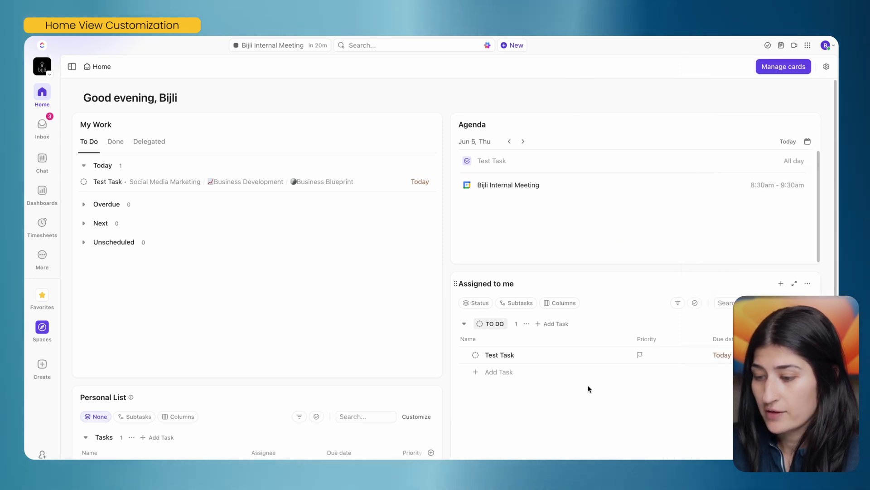
- Shorten the My Work card on Home to about two thirds of its height
scroll(493, 346, "down", 3)
scroll(485, 351, "up", 3)
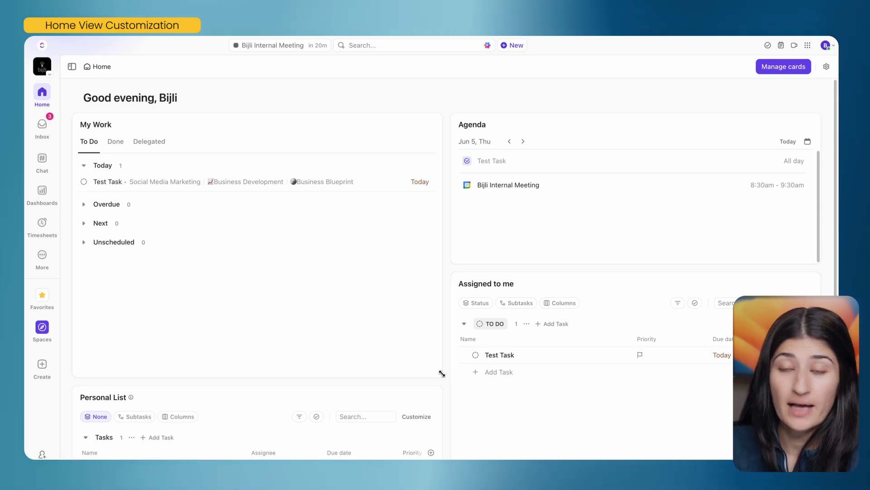
left_click_drag(442, 373, 439, 282)
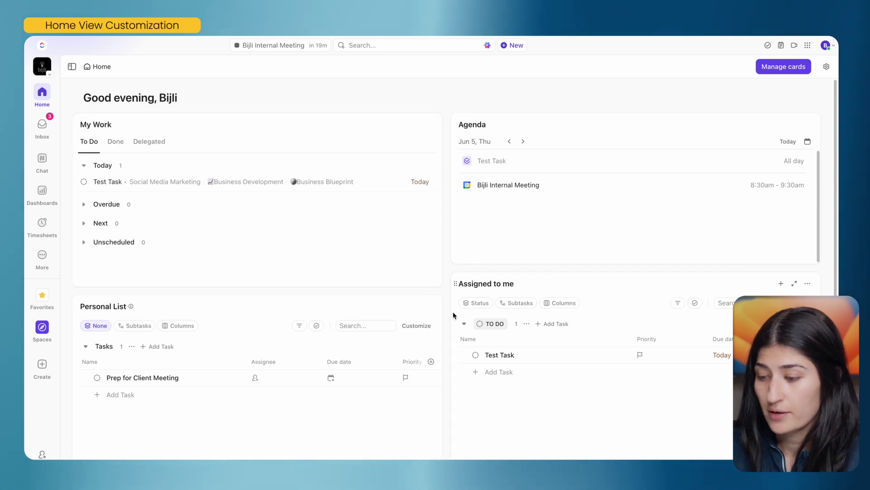
left_click_drag(442, 363, 403, 385)
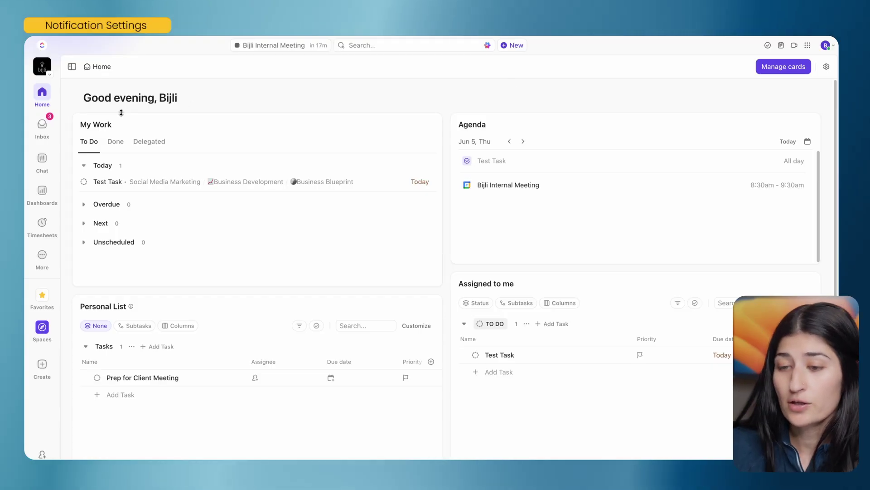
- Open the account's notification settings and keep the Inbox channel on Default
left_click(828, 47)
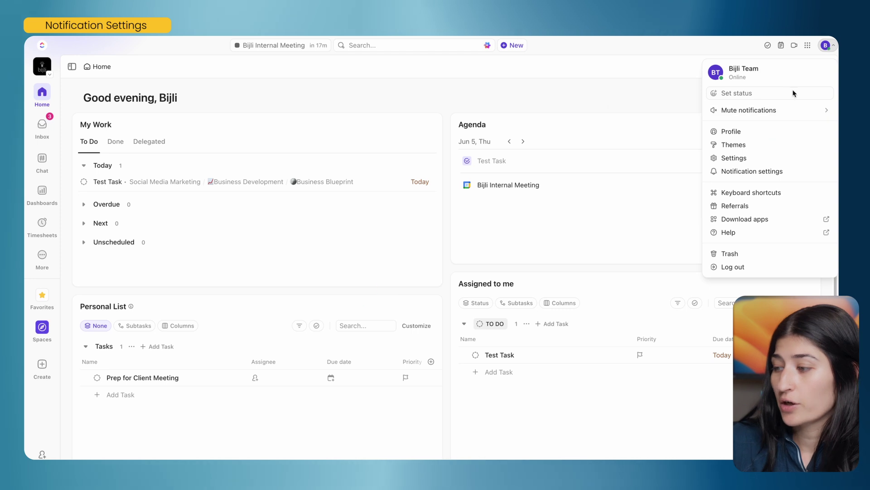
left_click(772, 171)
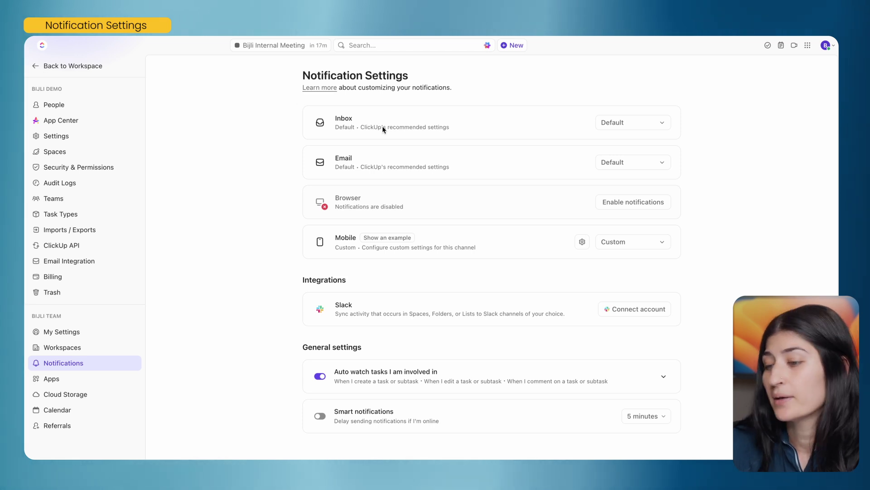
left_click(631, 123)
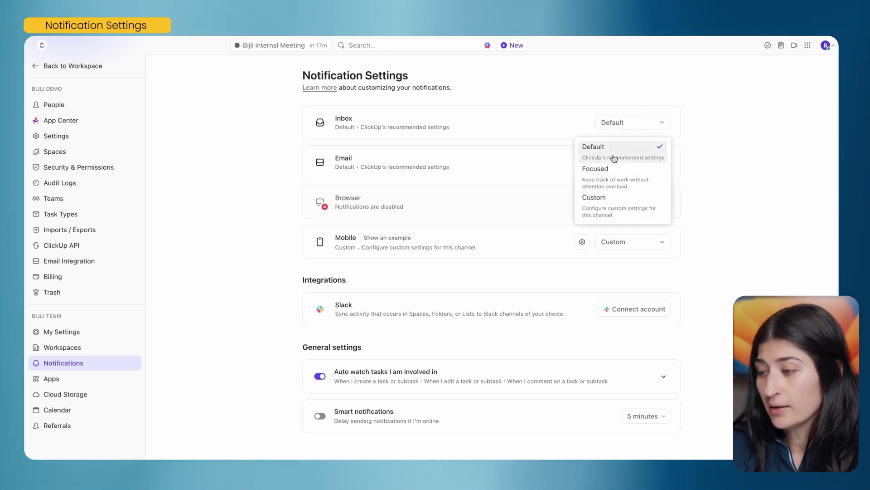
left_click(646, 158)
- Look through the custom Inbox notification triggers without changing them, and set the Inbox notifications to Focused
left_click(633, 123)
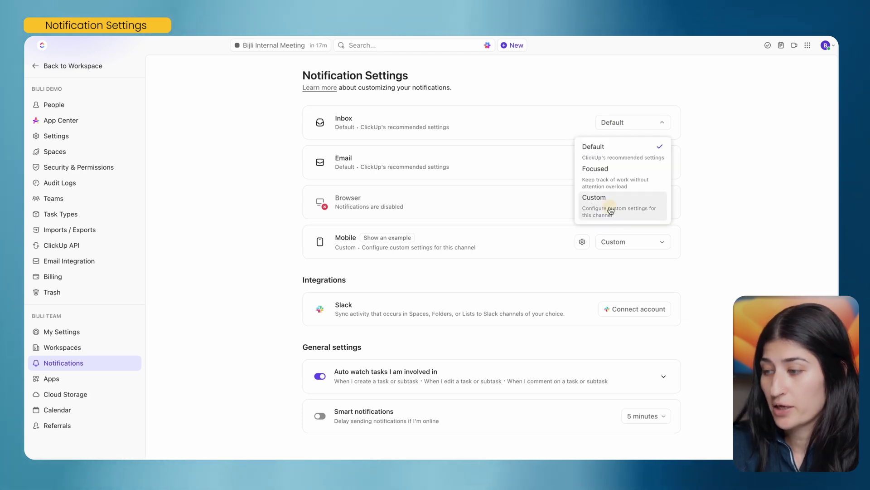
left_click(608, 204)
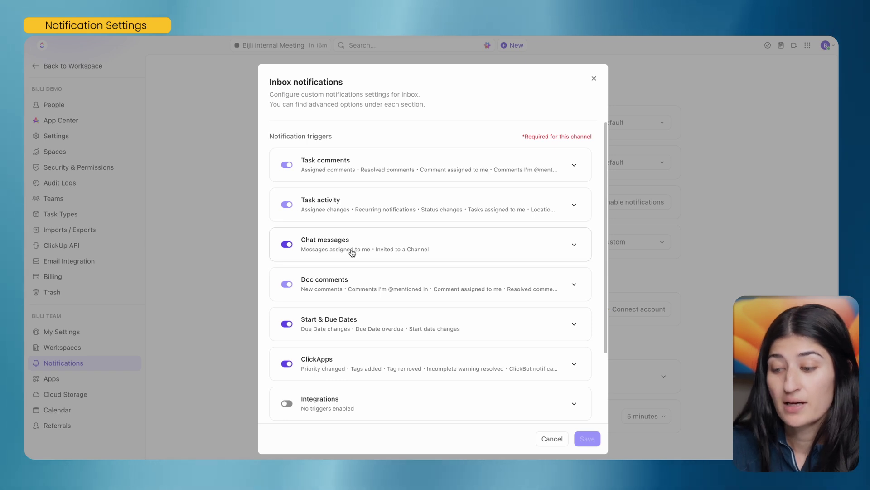
scroll(352, 252, "down", 3)
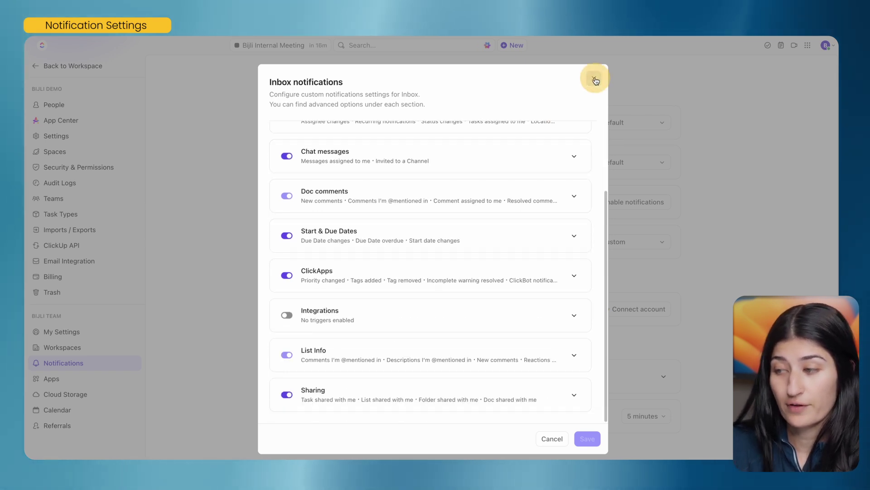
left_click(594, 79)
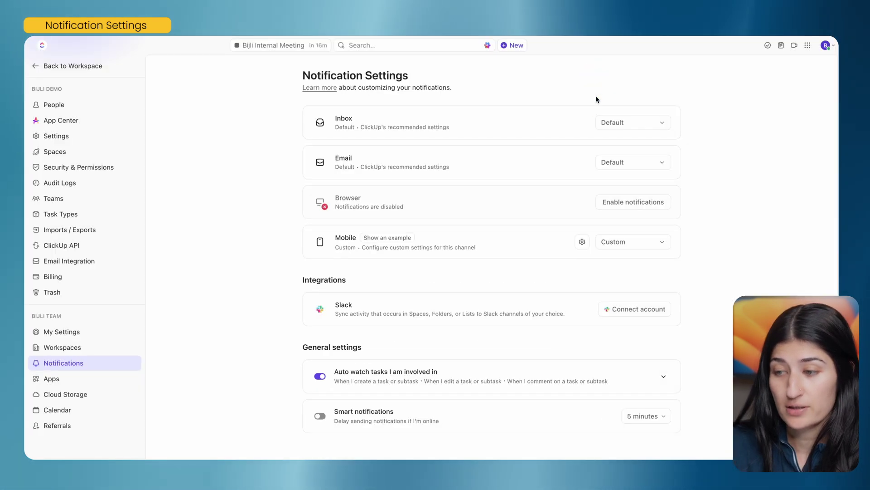
left_click(622, 121)
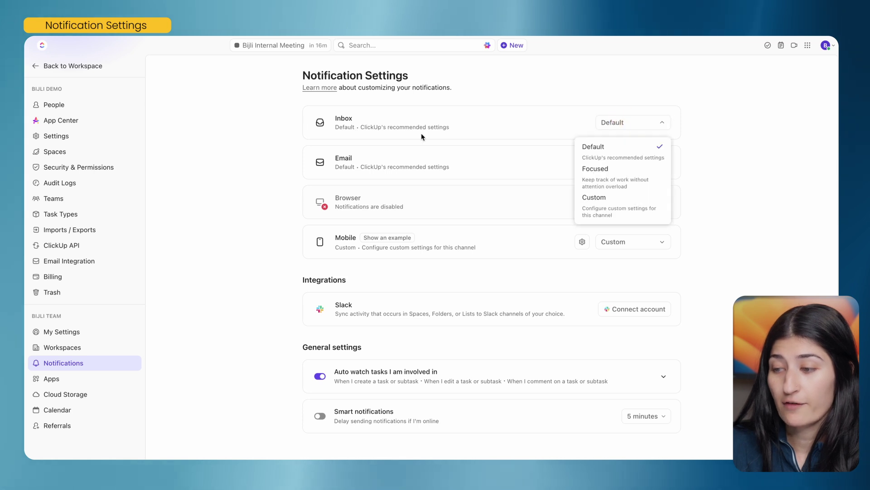
left_click(651, 177)
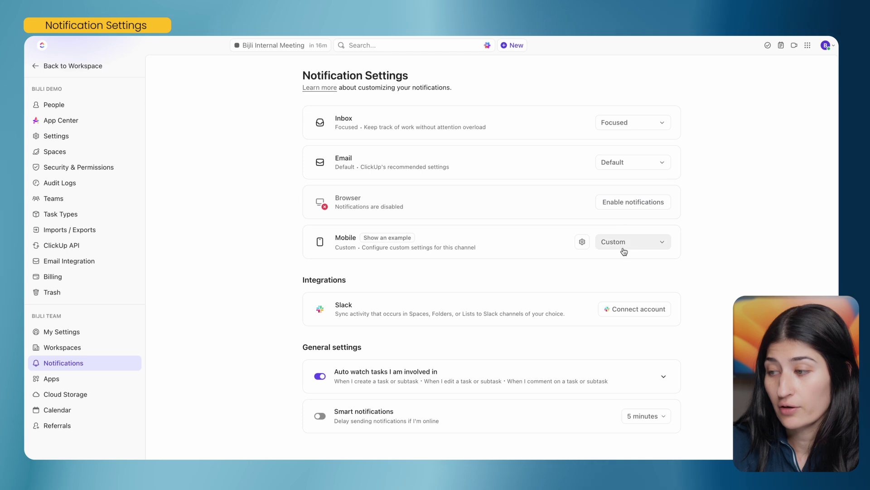
- Open the custom Inbox notification triggers and examine the advanced settings for Task comments and Chat messages
left_click(626, 123)
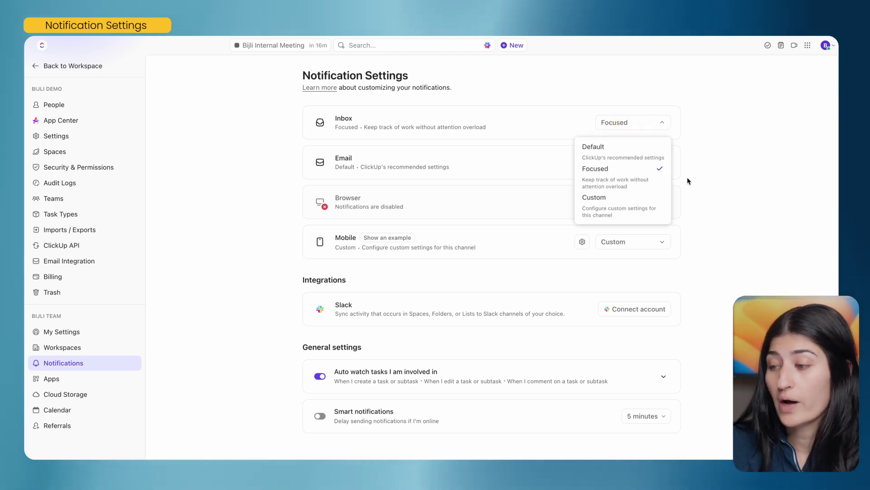
left_click(612, 213)
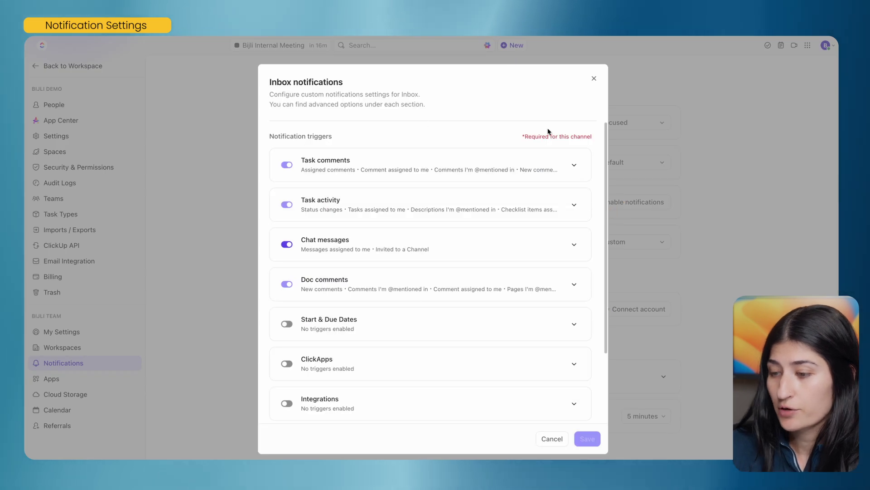
left_click(574, 167)
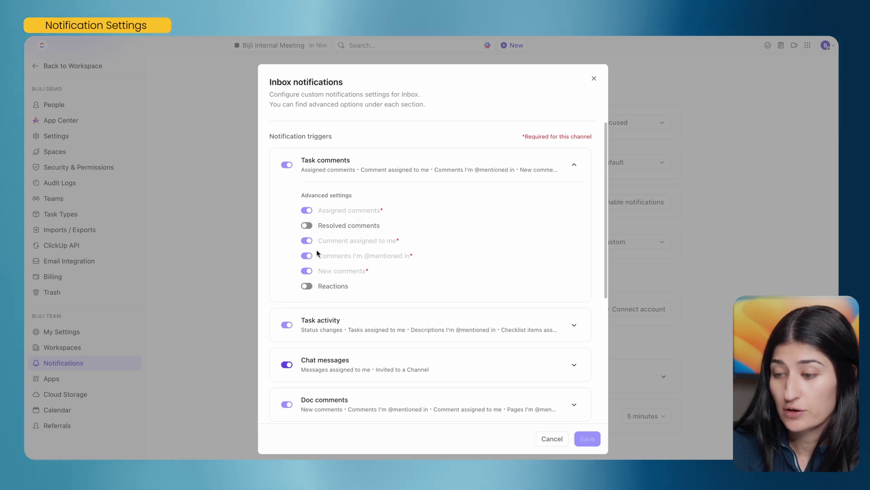
mouse_move(391, 211)
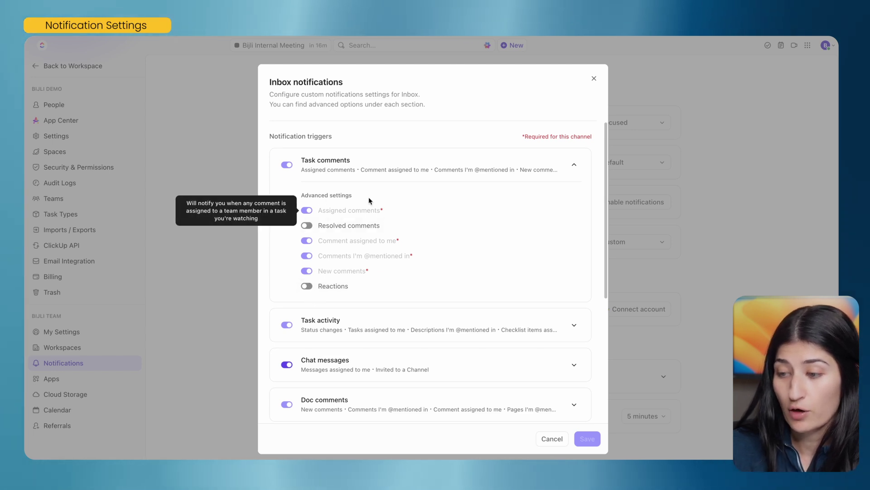
left_click(574, 365)
scroll(576, 365, "down", 3)
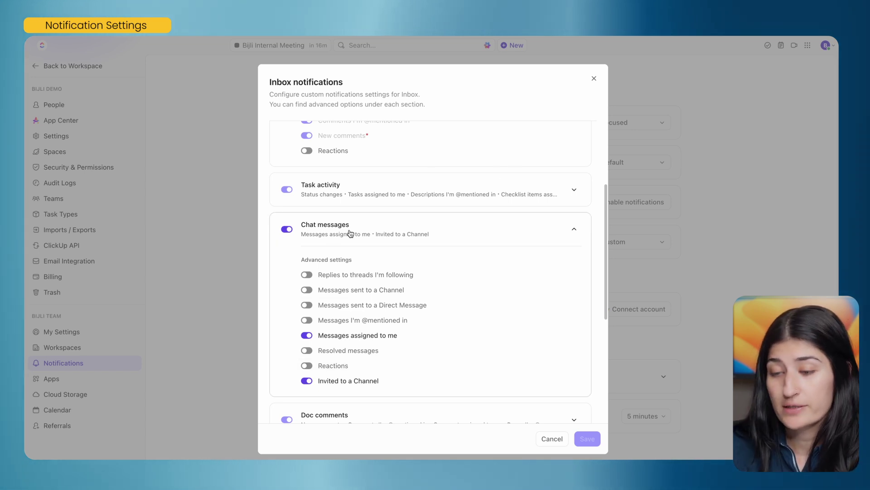
- Try leaving only Resolved messages, Reactions and Invited to a Channel enabled for Chat messages, and cancel the custom Inbox settings
left_click(287, 229)
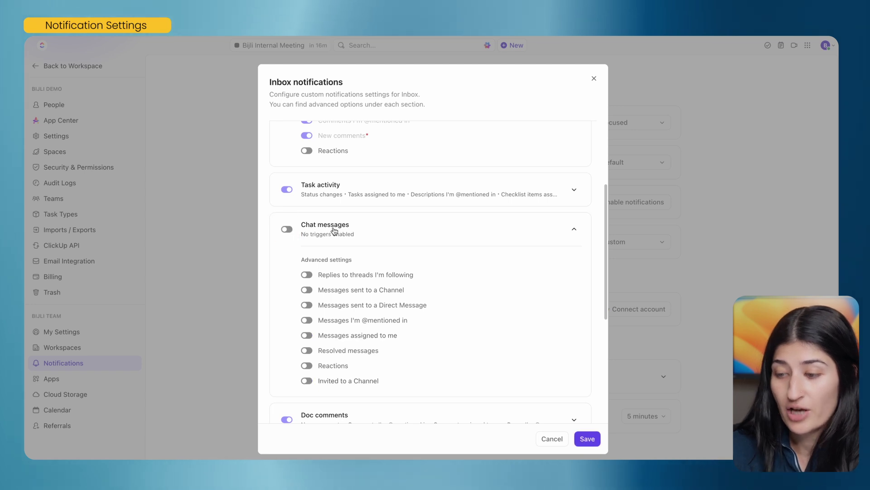
left_click(287, 230)
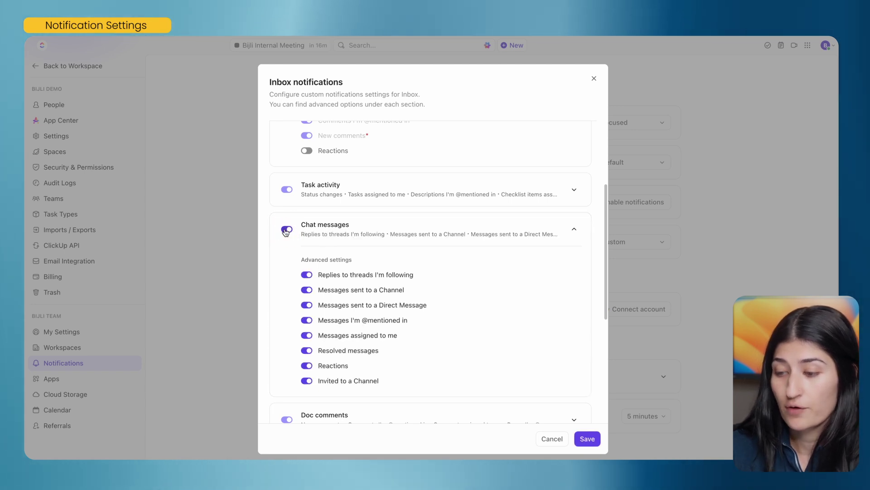
left_click(306, 274)
left_click(306, 289)
left_click(307, 305)
left_click(307, 320)
left_click(307, 335)
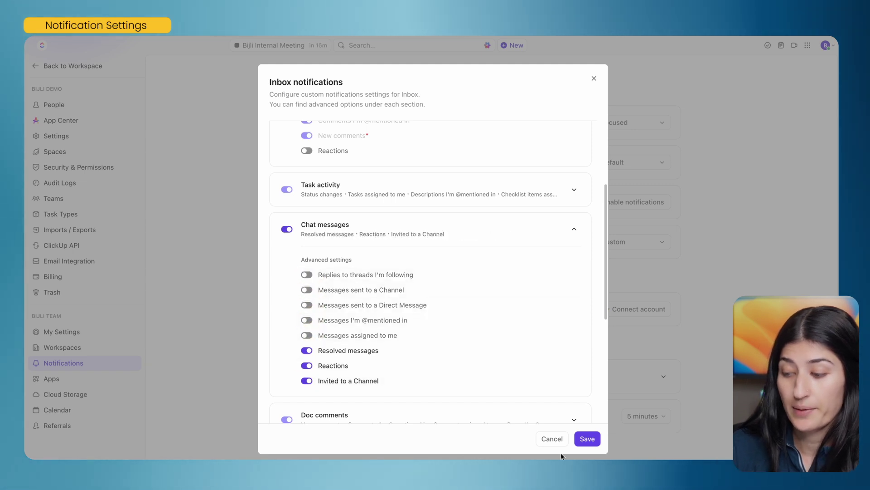
left_click(555, 440)
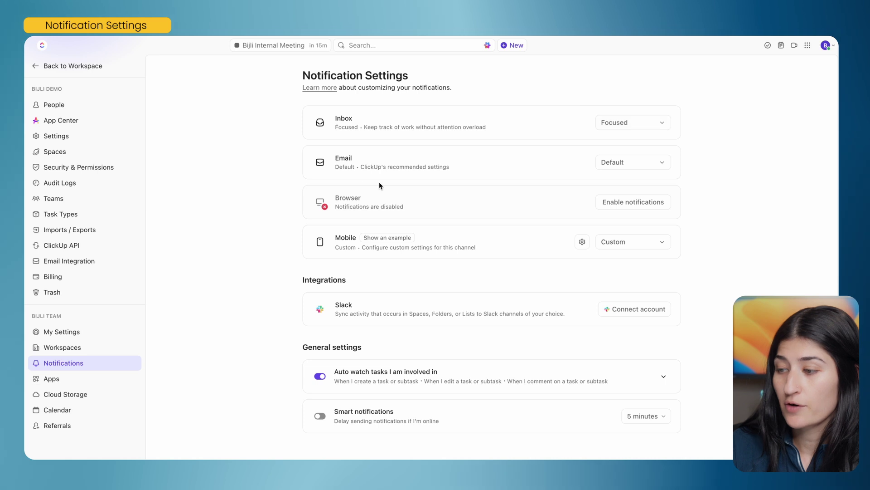
- Set both the Email and the Mobile notifications to Mentions only
left_click(617, 164)
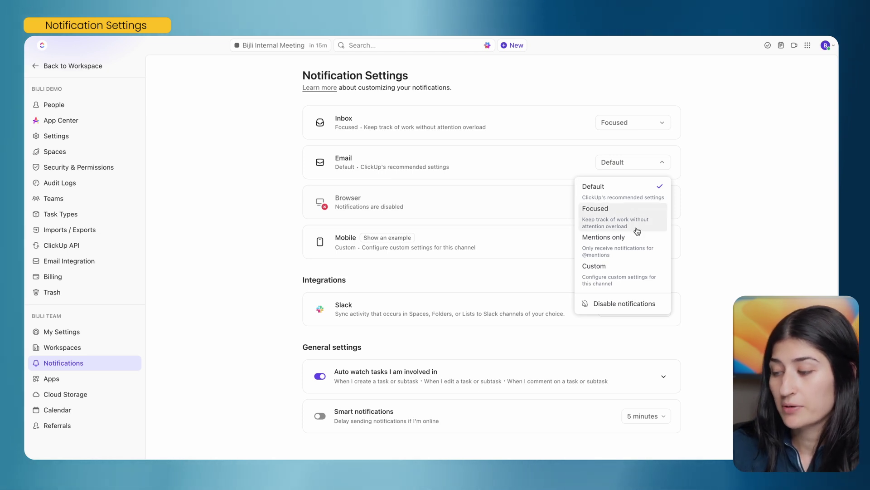
left_click(626, 251)
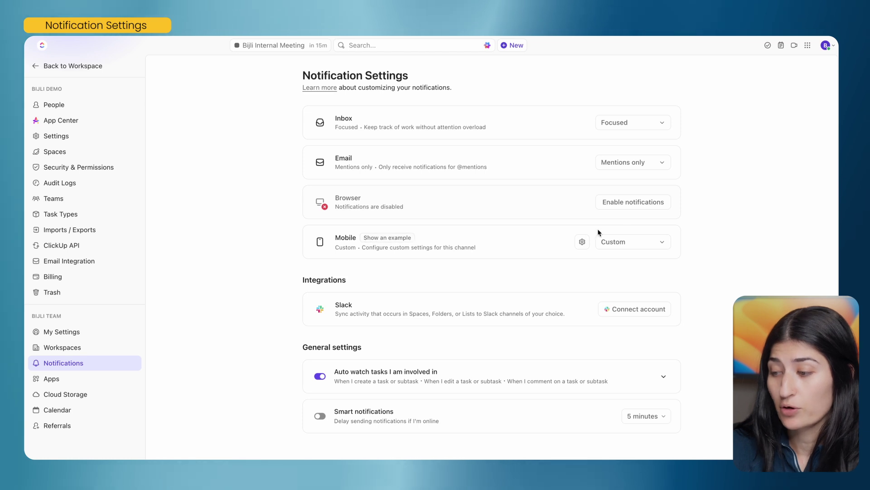
left_click(631, 241)
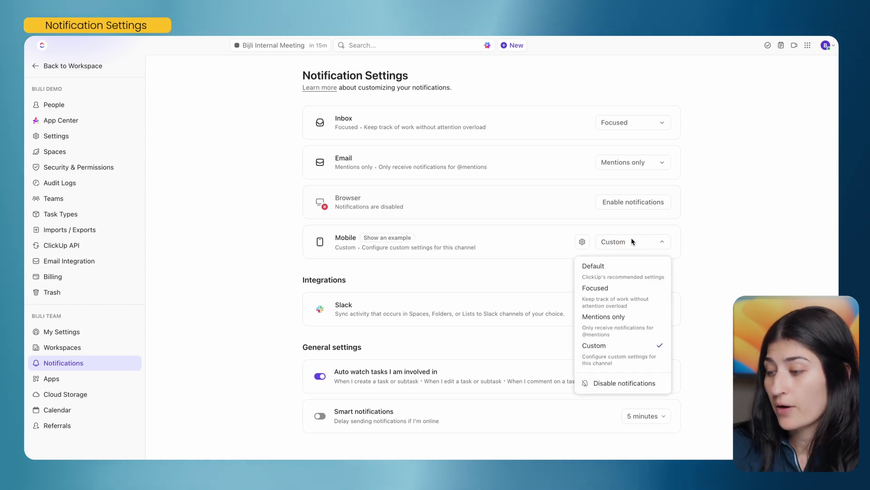
left_click(634, 325)
left_click(471, 205)
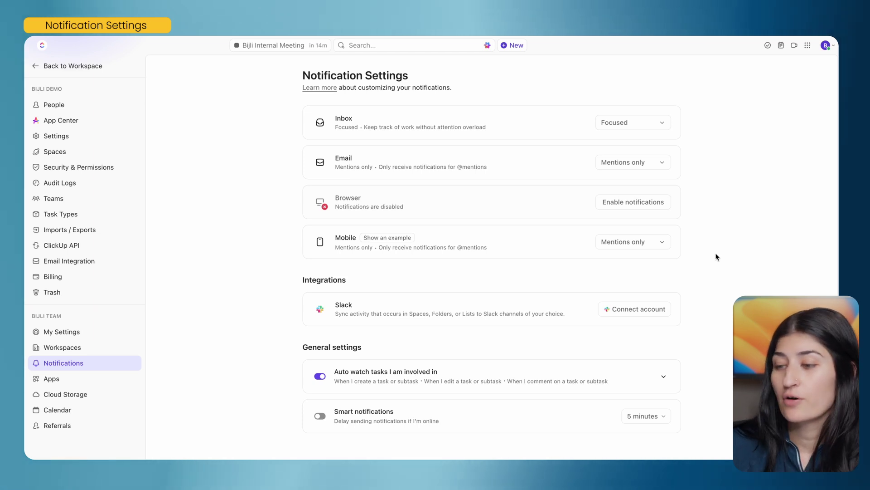
- Return to the workspace and open the Dunder Mifflin Website Development list in the PMO space
left_click(69, 67)
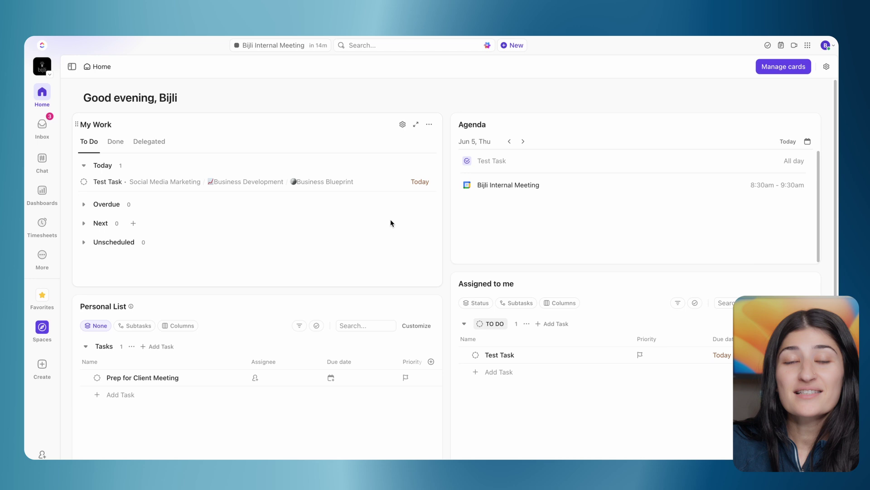
left_click(38, 333)
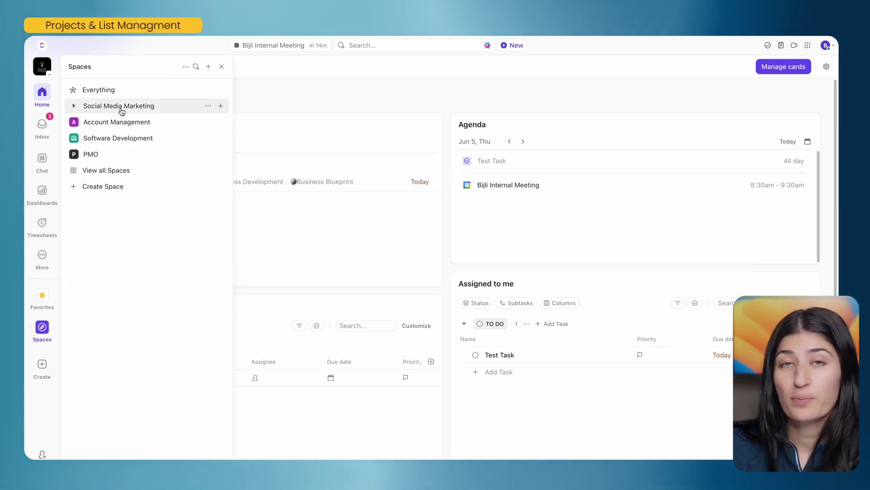
left_click(74, 156)
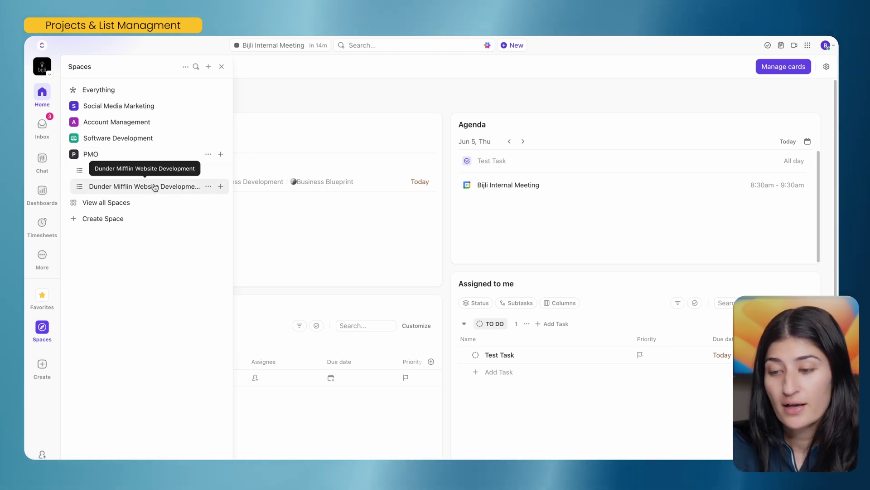
left_click(125, 191)
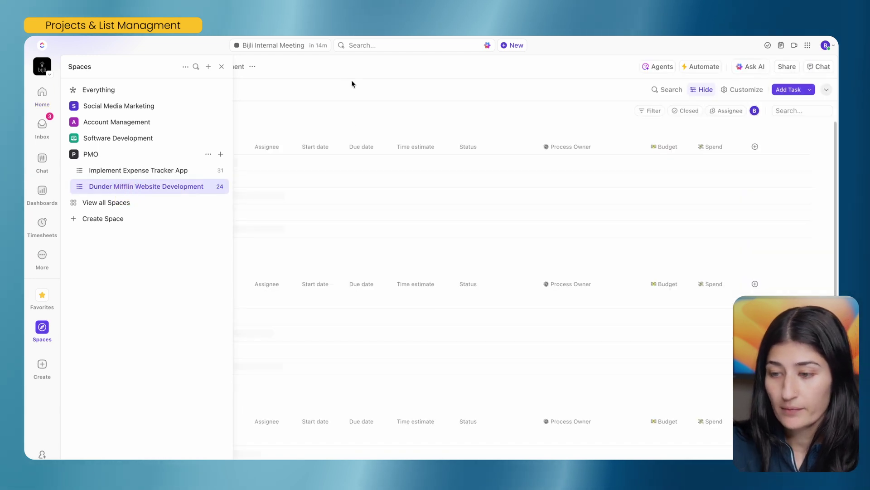
left_click(355, 95)
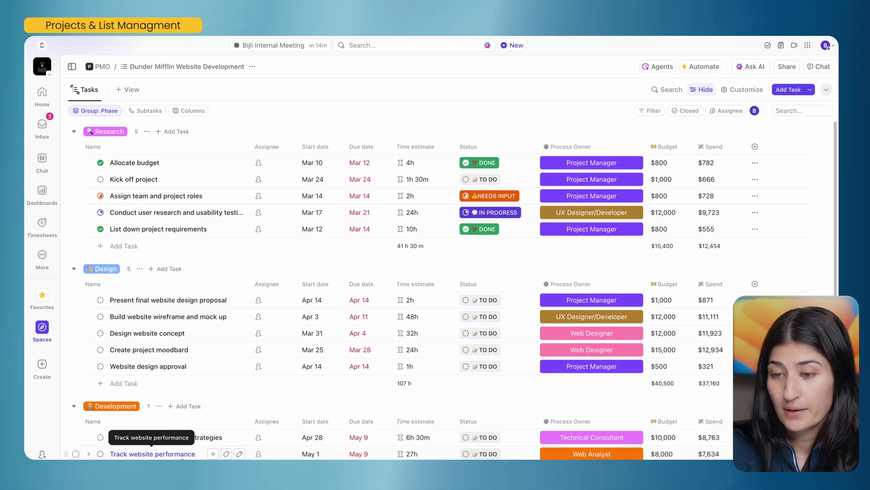
- Look through the Tasks view's options and the view types available for the list, without adding a view
left_click(93, 93)
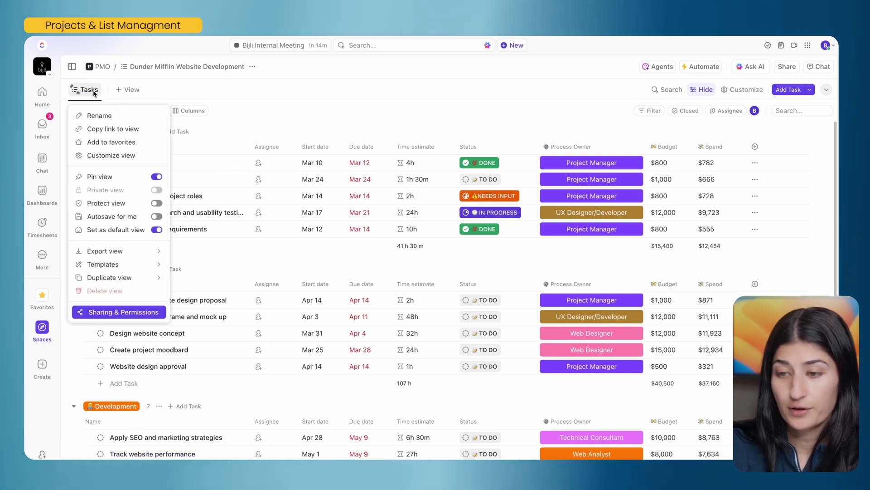
left_click(141, 89)
left_click(126, 90)
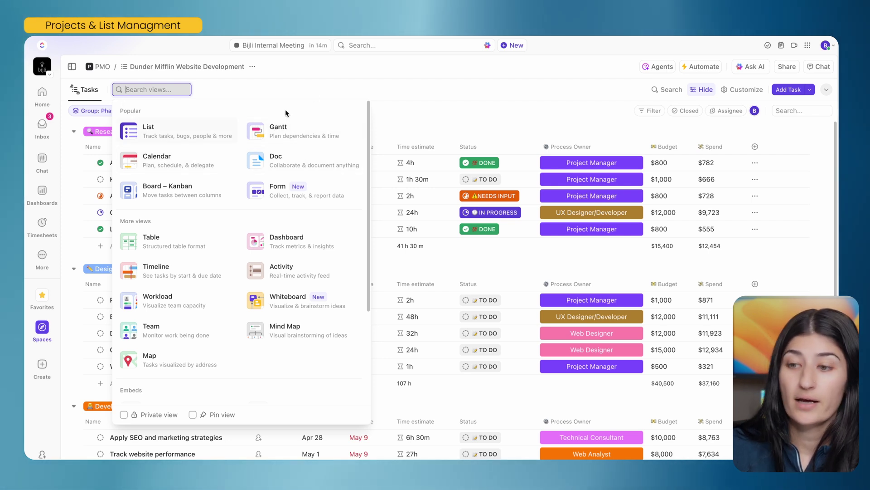
left_click(120, 101)
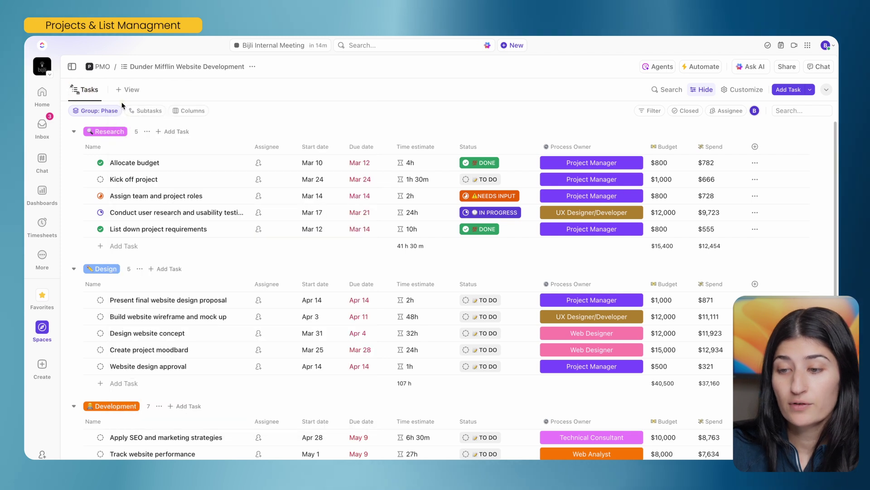
left_click(132, 90)
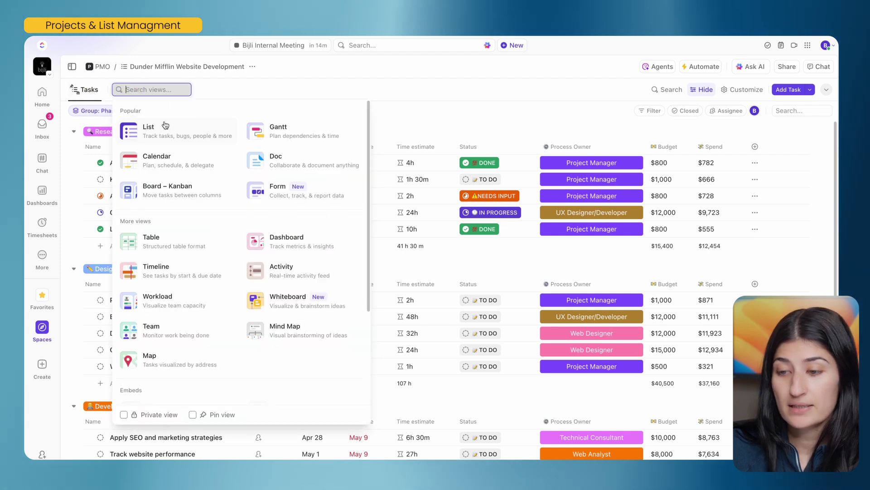
left_click(450, 119)
- Review the list's tasks from Research to Monitoring and check the Group by Phase setting without changing it
scroll(182, 290, "down", 8)
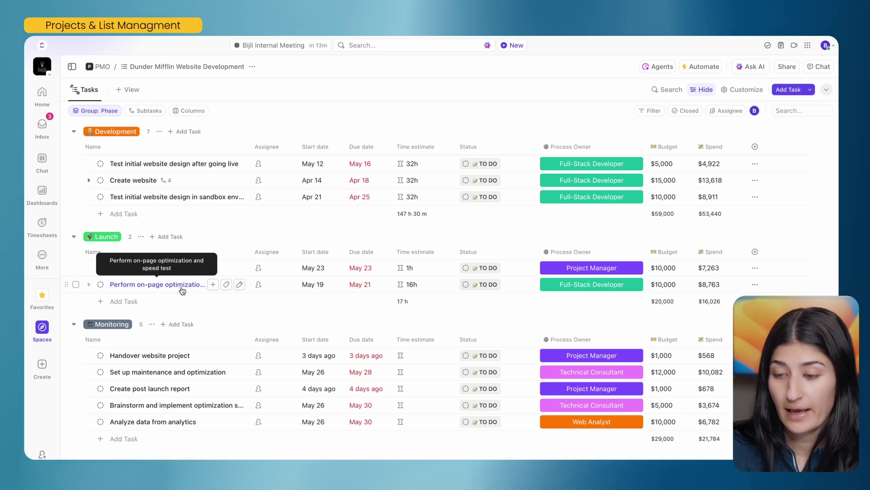
scroll(174, 163, "up", 10)
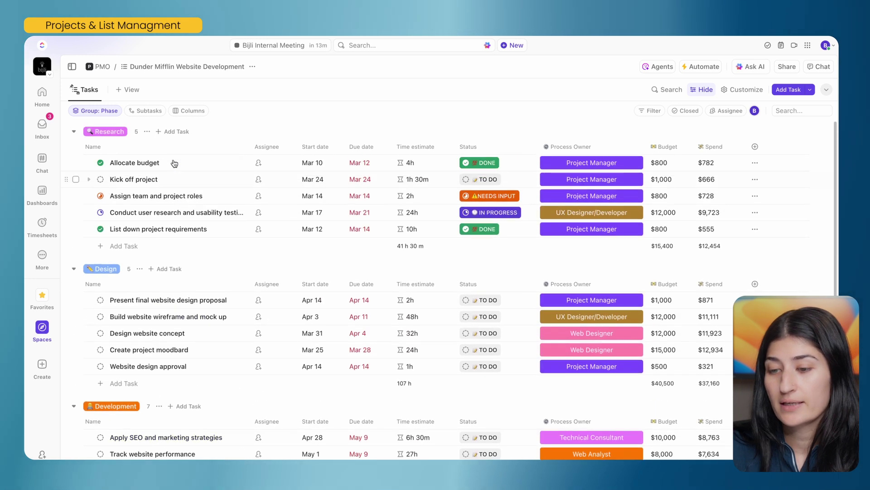
left_click(100, 112)
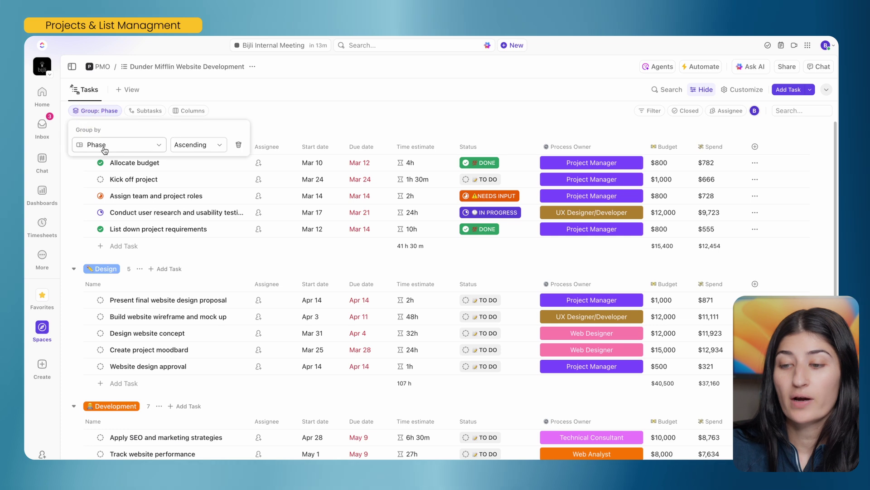
left_click(316, 95)
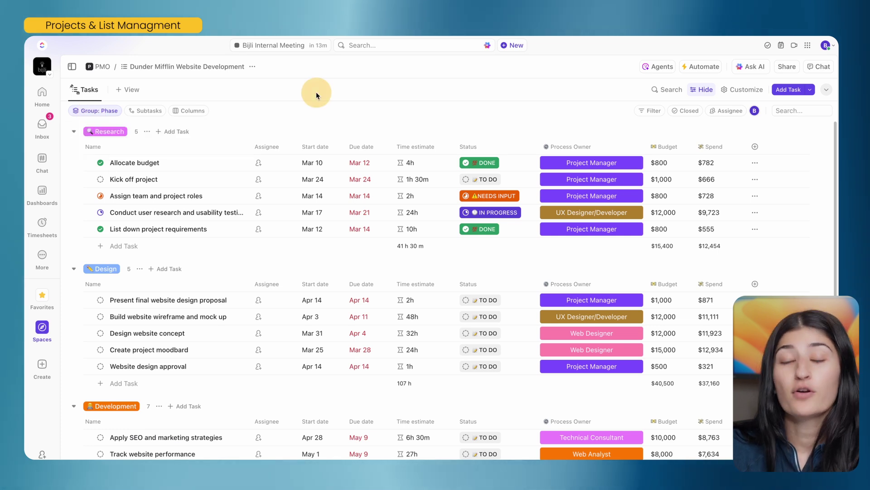
- Add a Board – Kanban view to the Dunder Mifflin Website Development list and return to the Tasks view
left_click(131, 89)
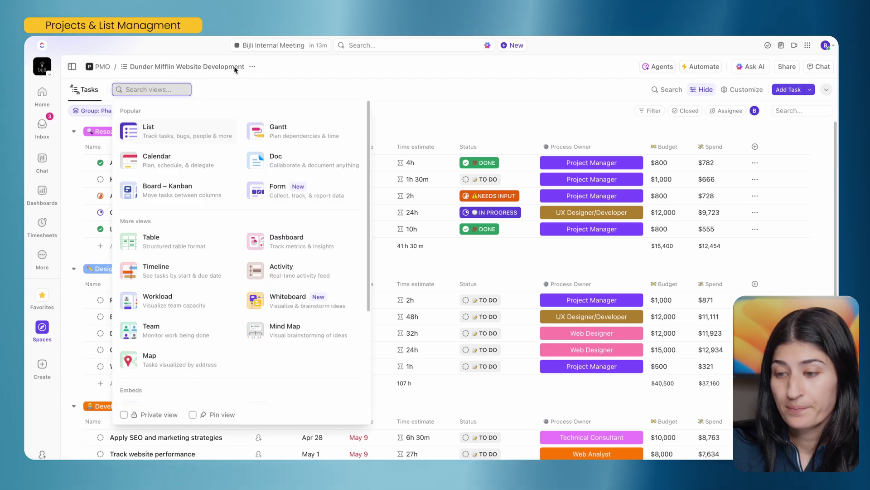
left_click(189, 194)
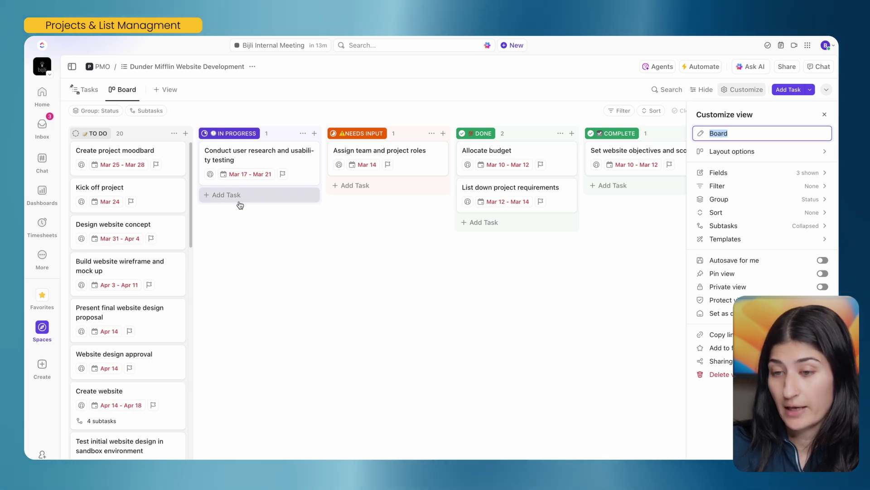
left_click(89, 90)
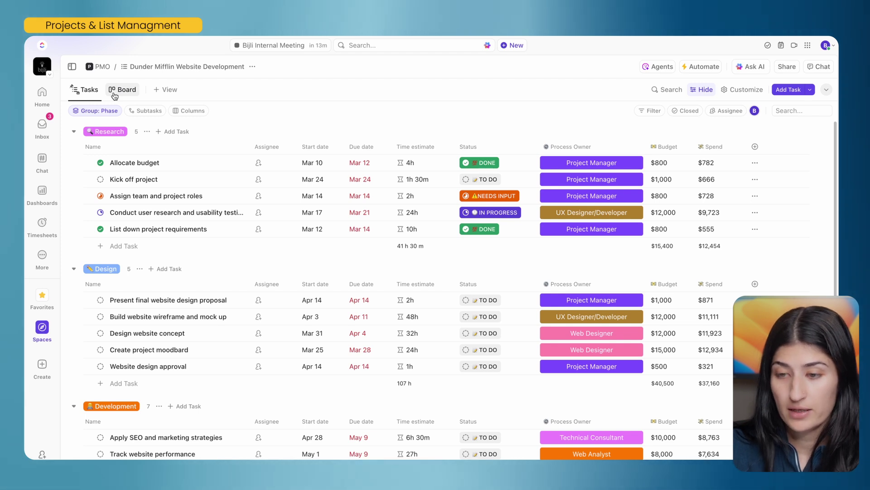
- Move the Create project moodboard card from To Do to In Progress on the Board and reopen the Tasks view
left_click(118, 86)
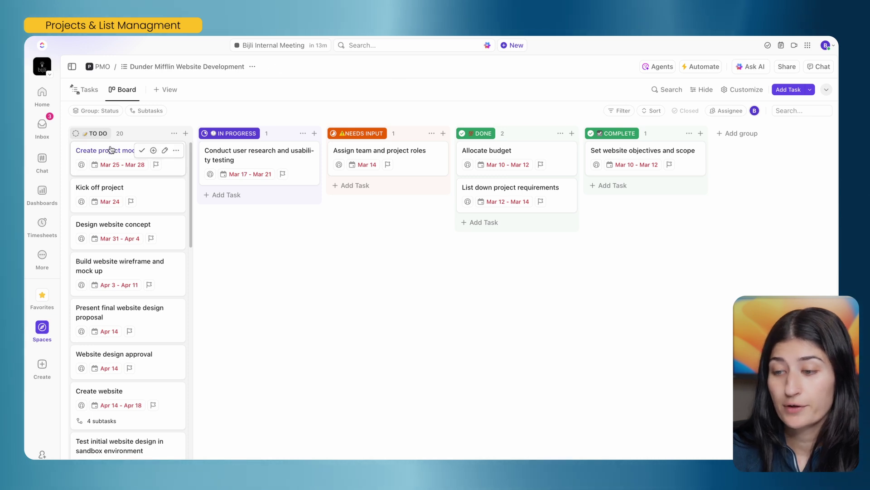
left_click_drag(81, 157, 215, 179)
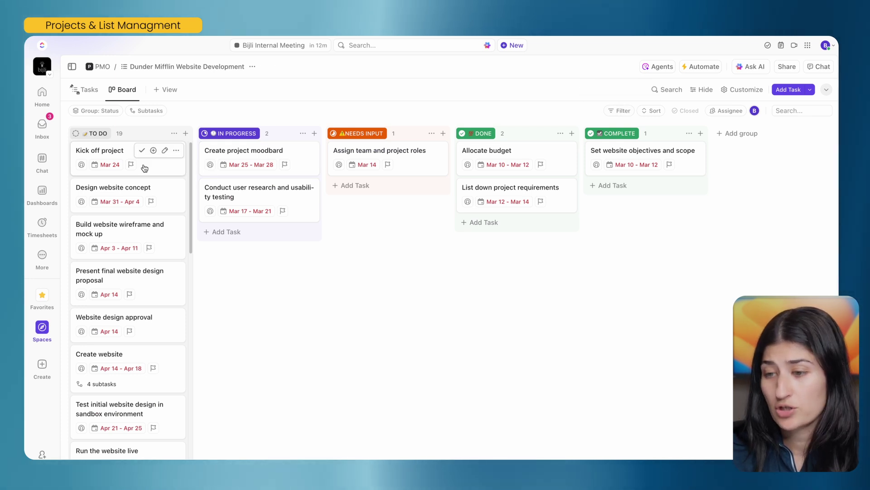
left_click(87, 93)
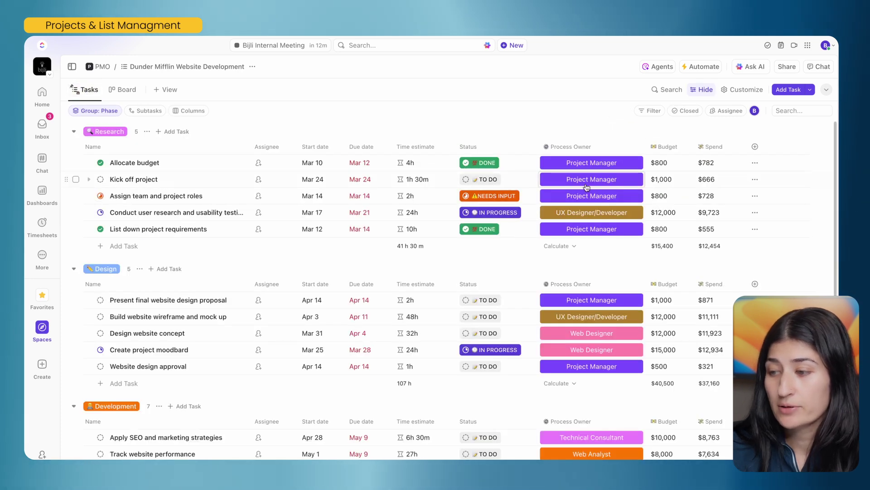
- Check the status options for the Allocate budget and Kick off project tasks without changing either status
left_click(508, 167)
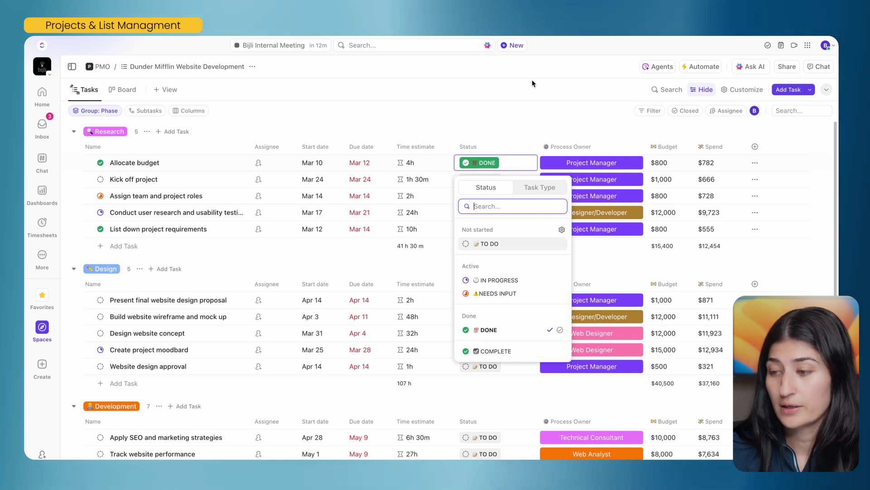
key("Escape")
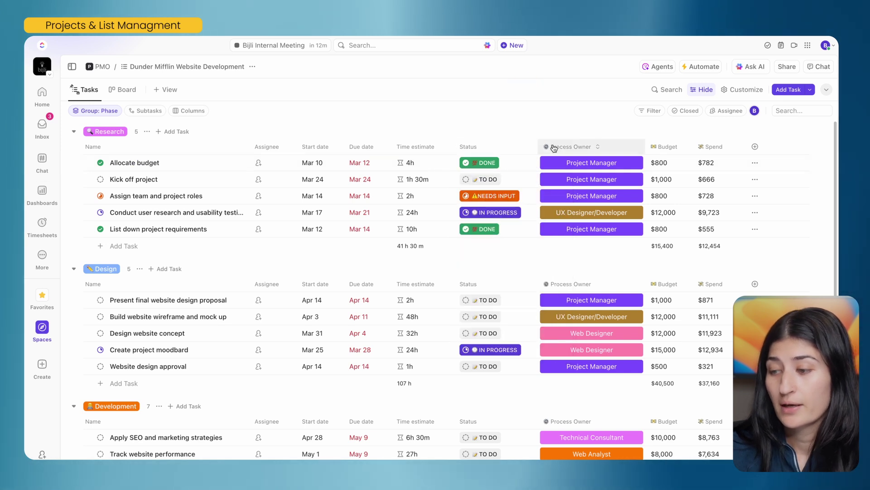
left_click(494, 180)
left_click(472, 144)
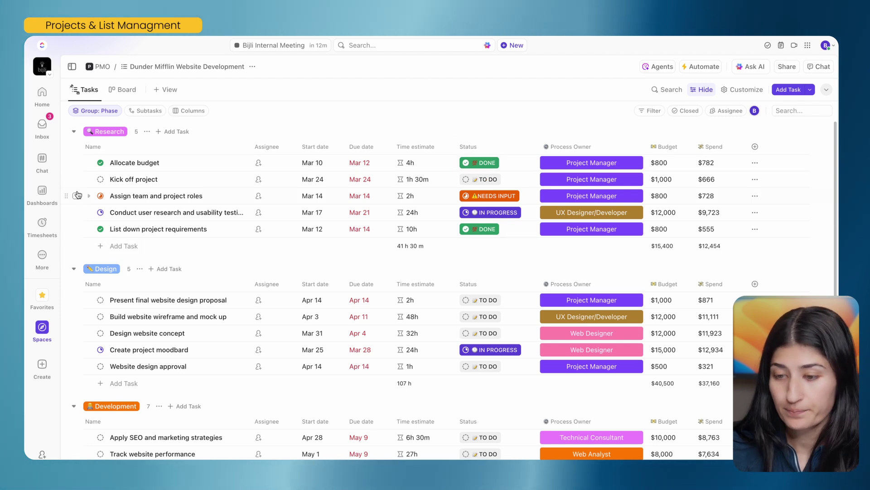
- Open the Allocate budget task, review its details and custom fields, and return to the task list
left_click(136, 162)
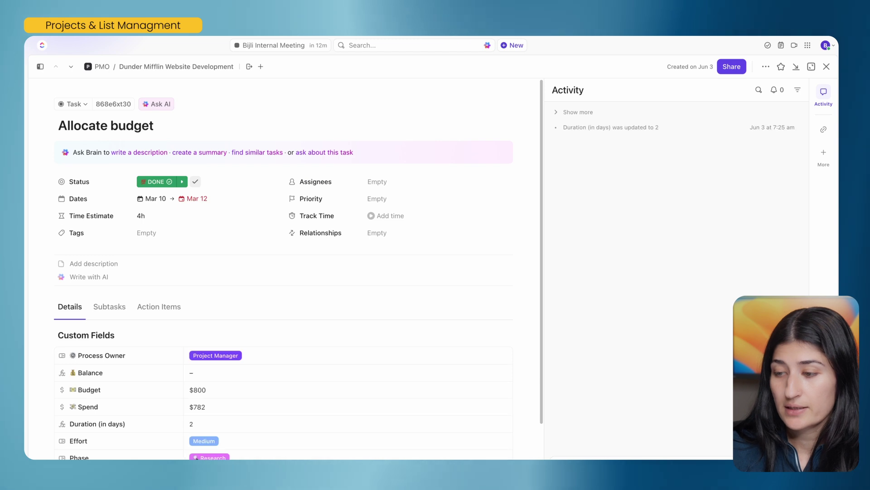
scroll(444, 152, "down", 2)
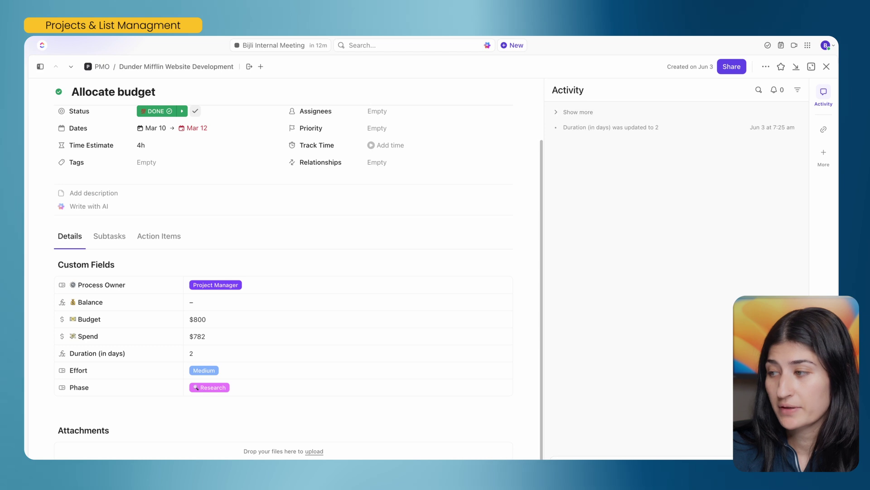
left_click(827, 67)
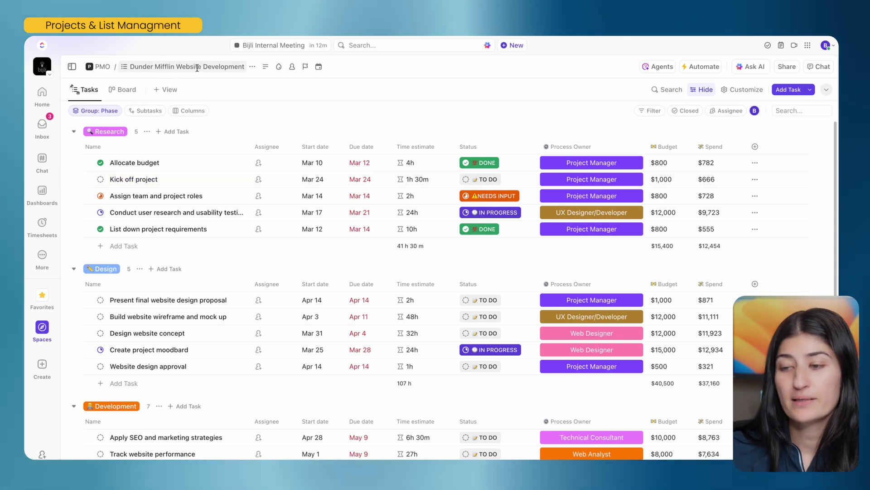
scroll(217, 199, "down", 1)
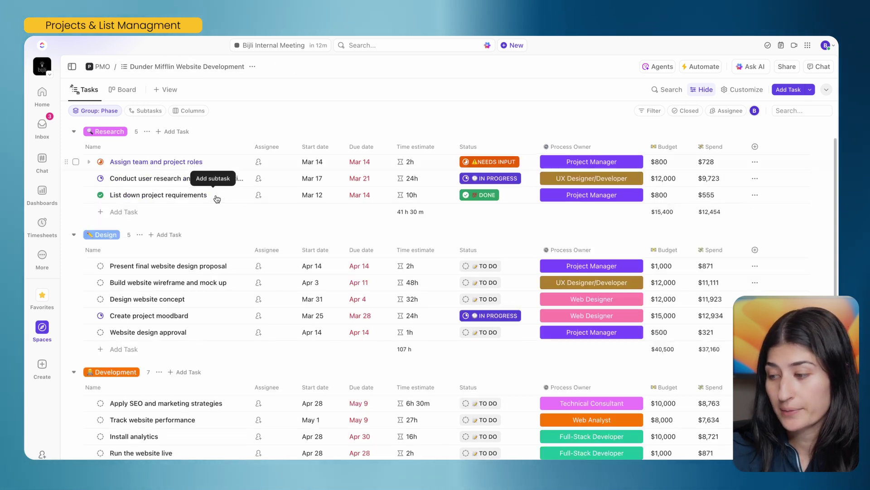
scroll(218, 198, "up", 1)
- Add a Table view to the list and widen its Name column to fit the full task names
left_click(125, 90)
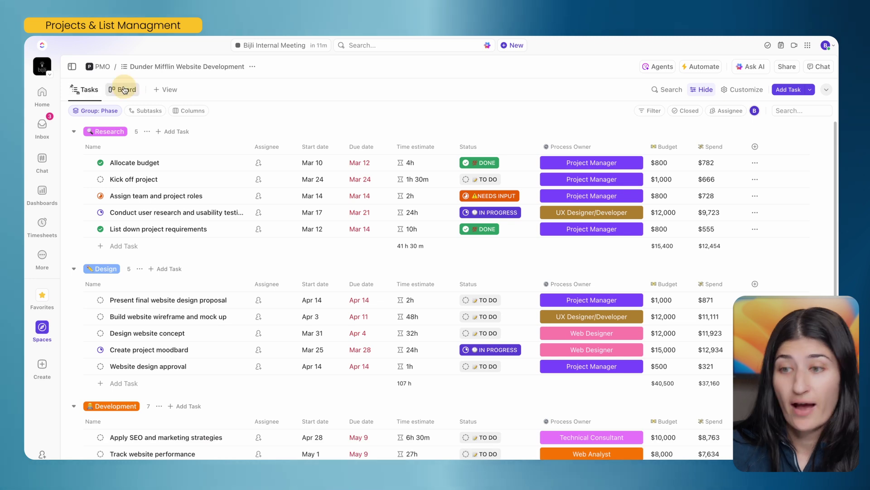
left_click(161, 90)
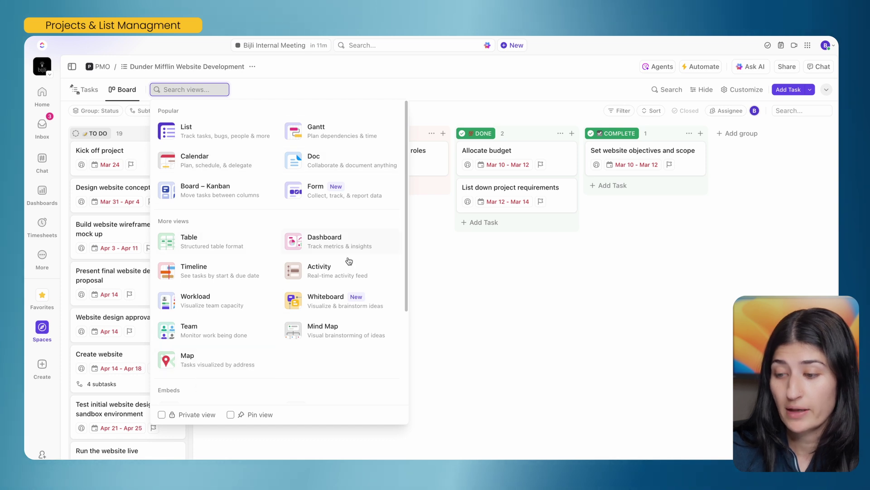
left_click(190, 244)
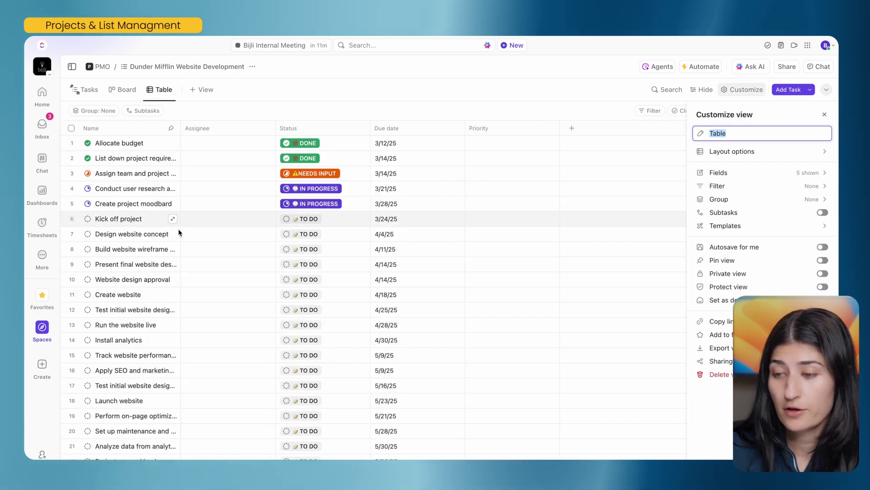
left_click(345, 81)
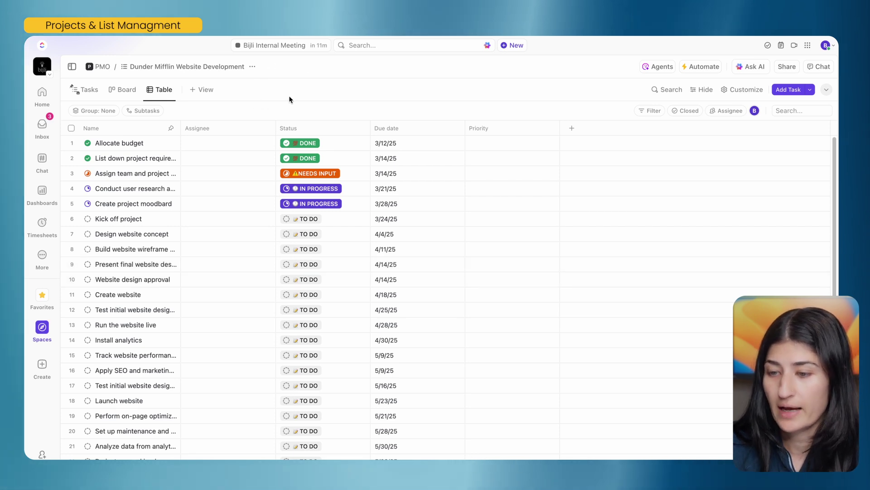
left_click_drag(180, 126, 312, 128)
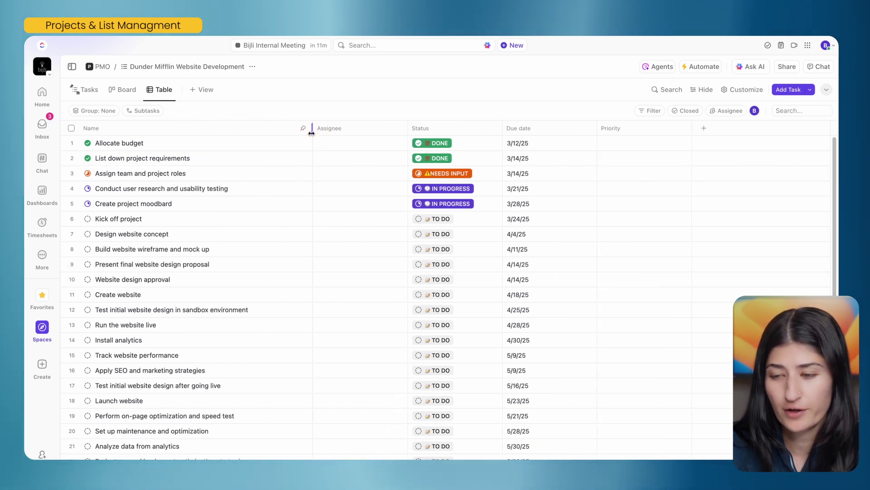
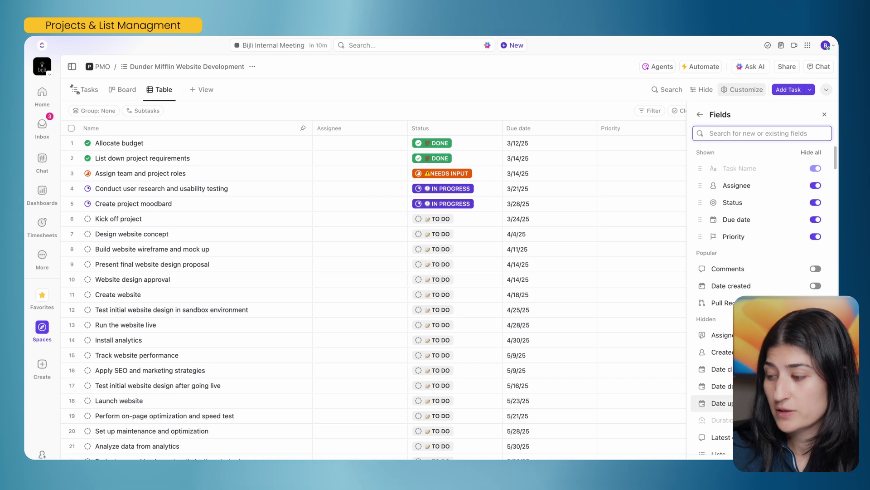
- Look through the Table view's available fields and compare its columns with those in the Tasks view
scroll(712, 408, "up", 10)
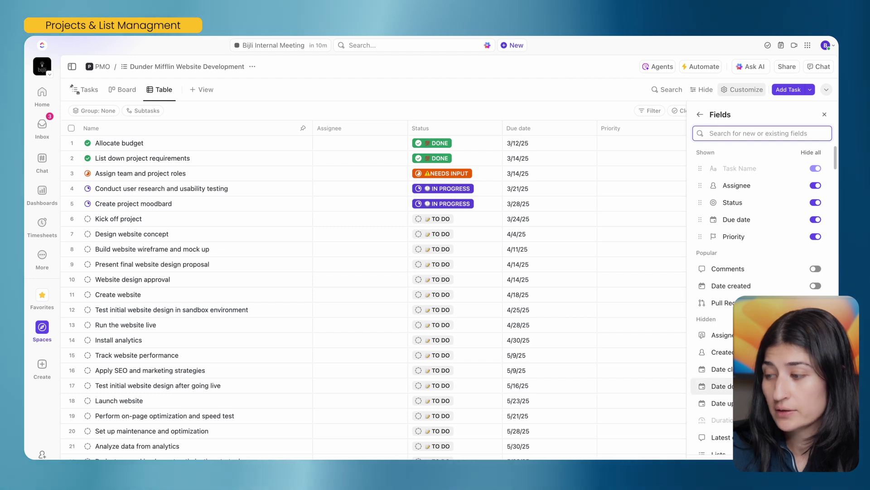
left_click(76, 89)
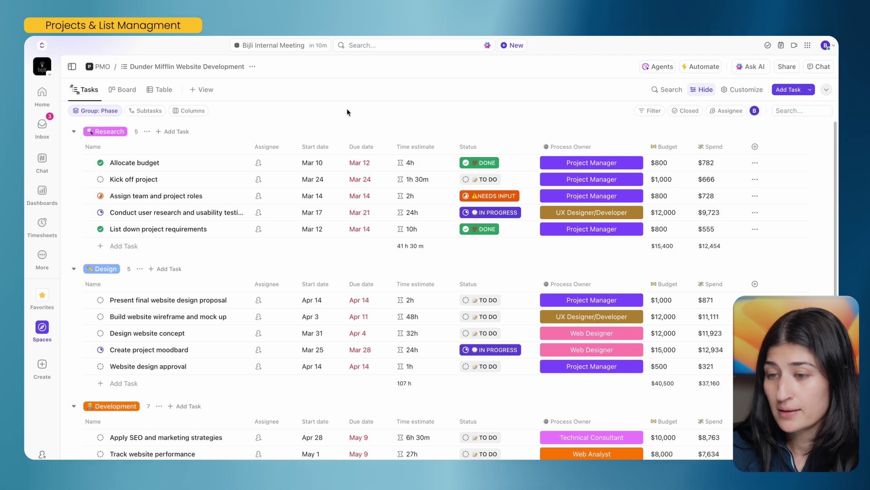
left_click(166, 91)
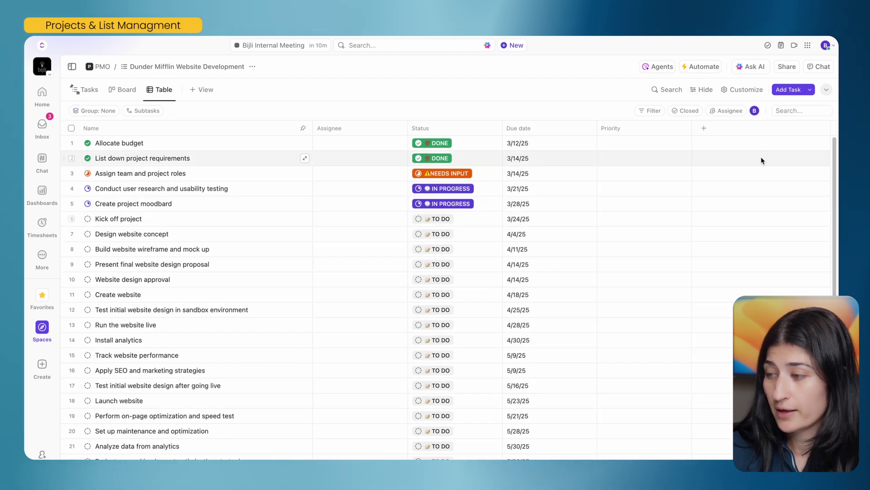
- Show the list's existing Budget and Spend fields as columns in the Table view
left_click(709, 130)
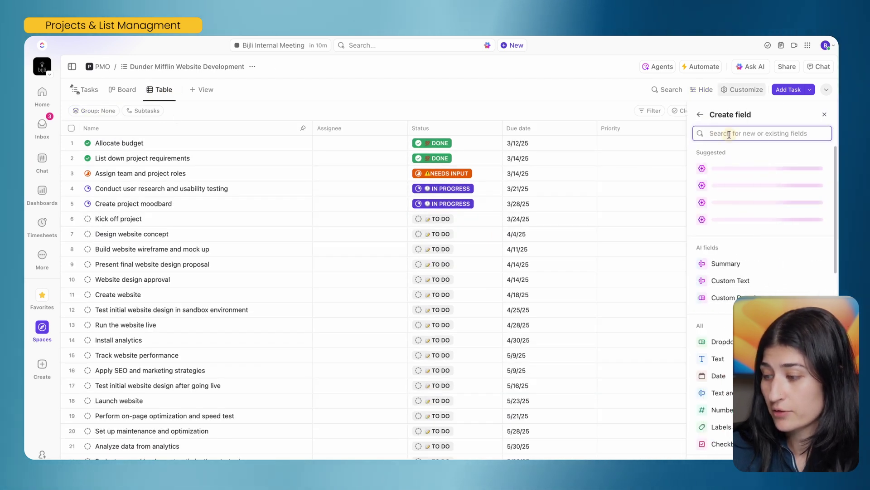
type("bud")
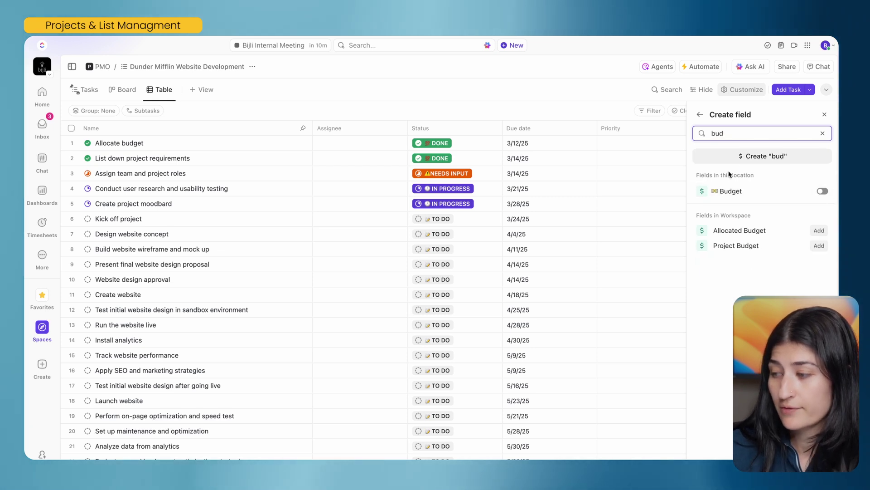
left_click(823, 192)
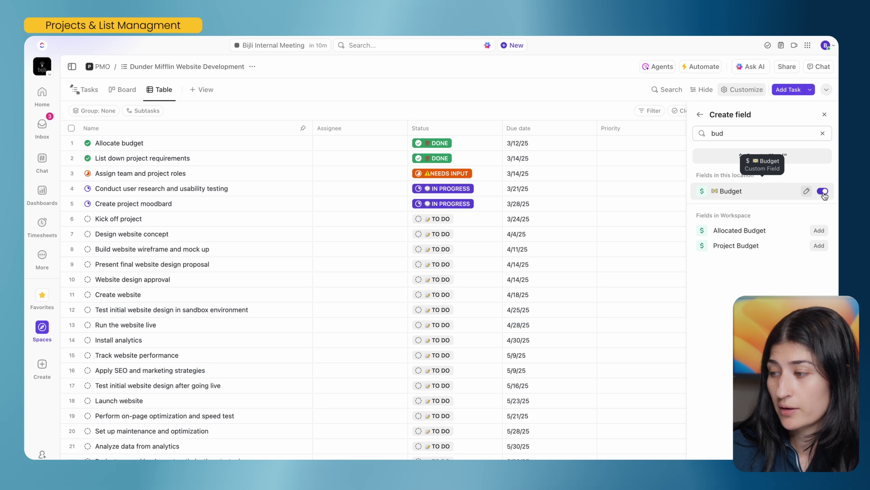
left_click_drag(711, 132, 722, 132)
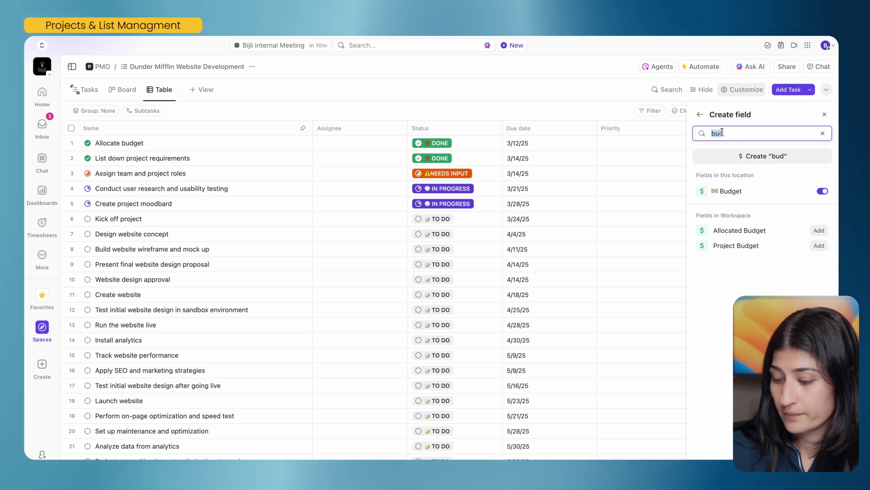
type("spe")
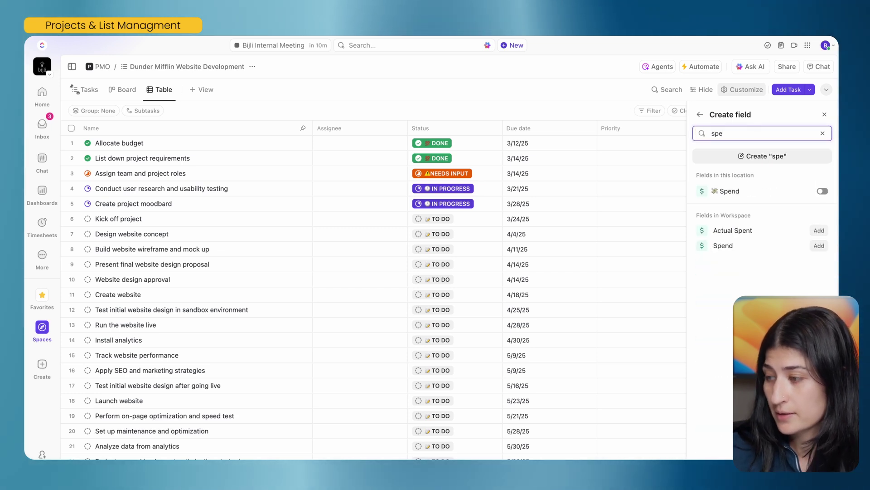
left_click(823, 191)
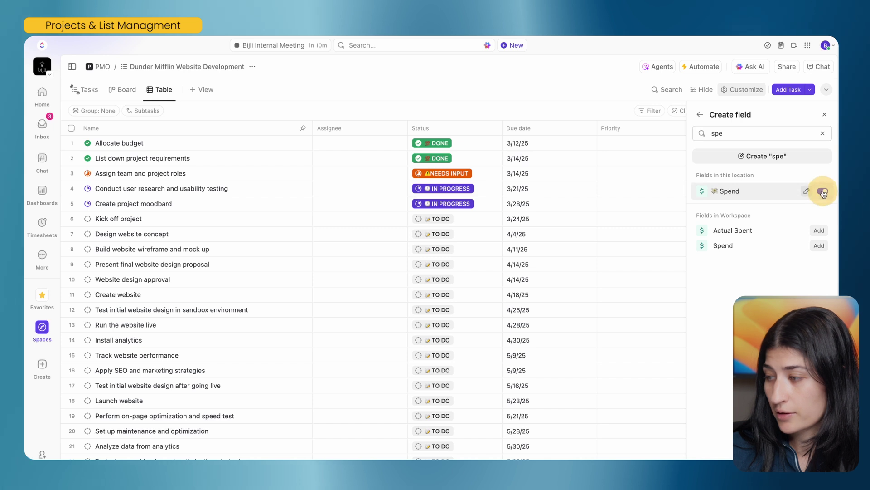
left_click(588, 96)
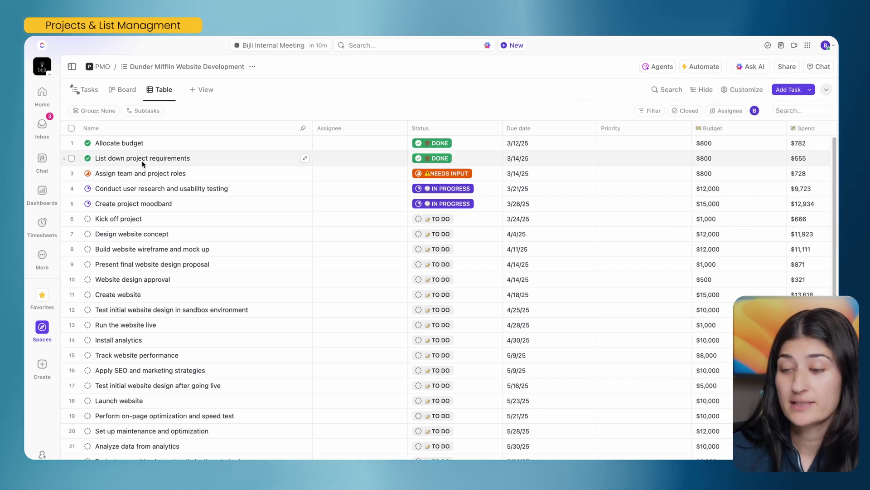
- Turn on Task locations in the Board view's layout options and close the view customization
left_click(112, 96)
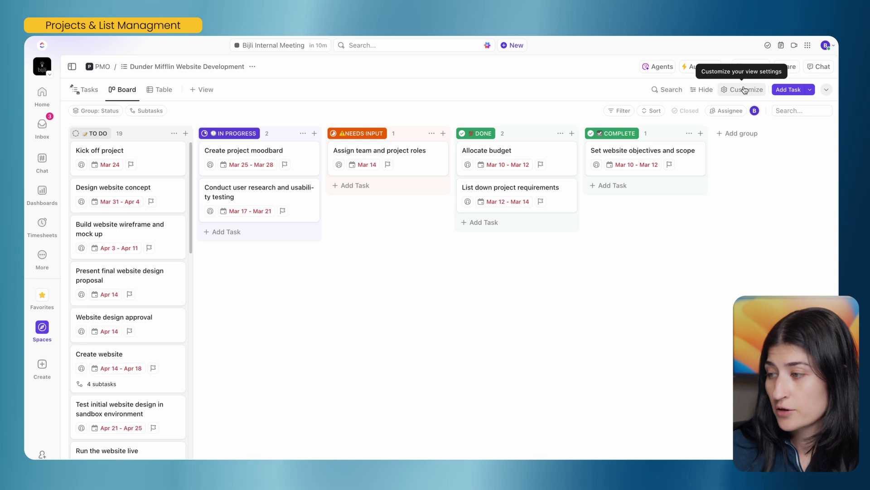
left_click(746, 90)
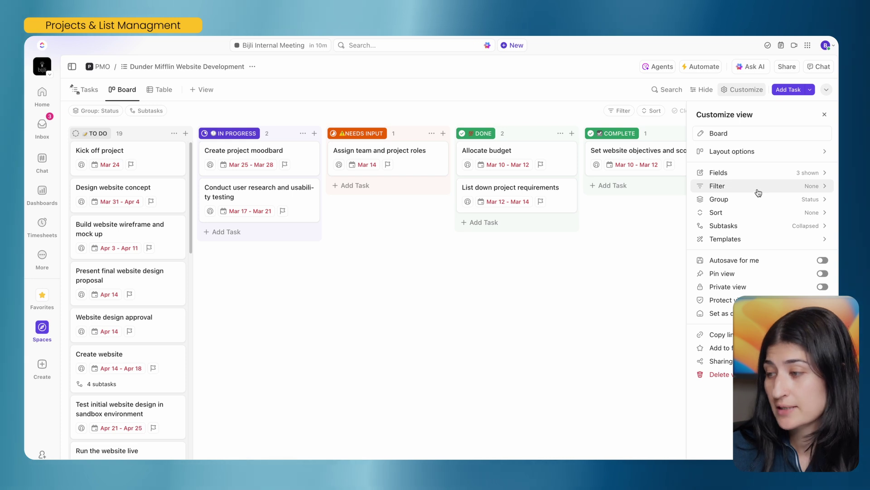
left_click(769, 152)
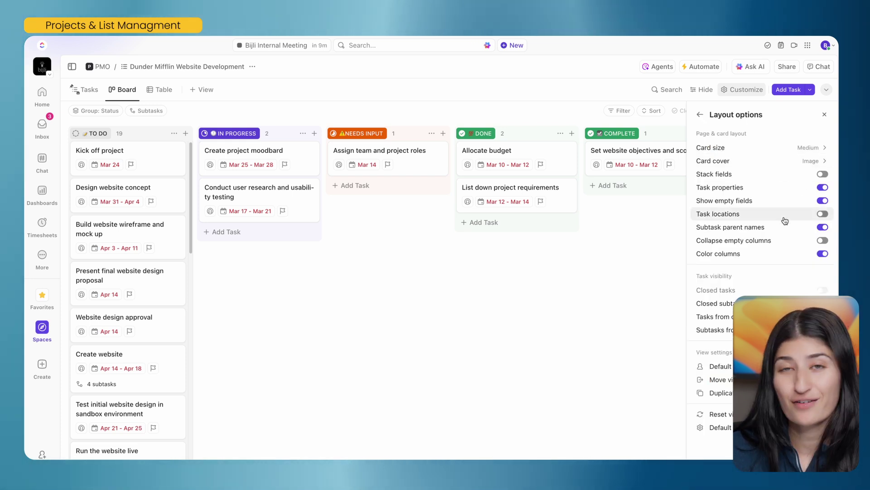
left_click(823, 215)
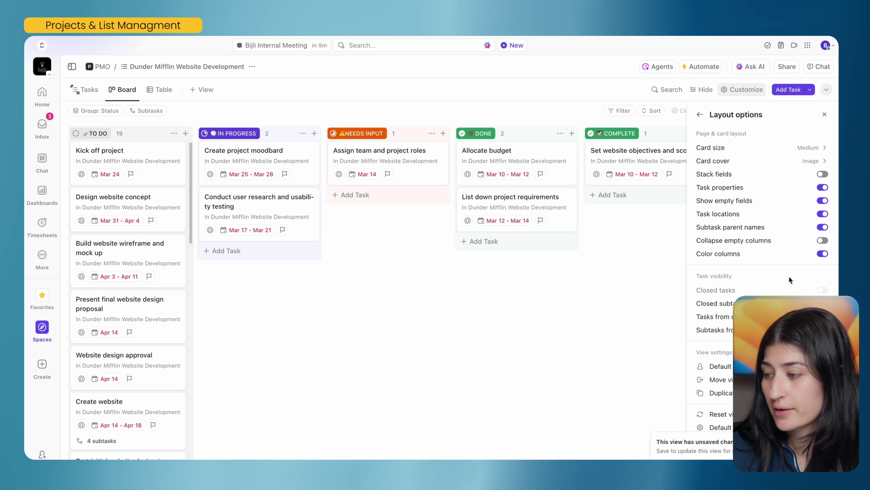
left_click(824, 244)
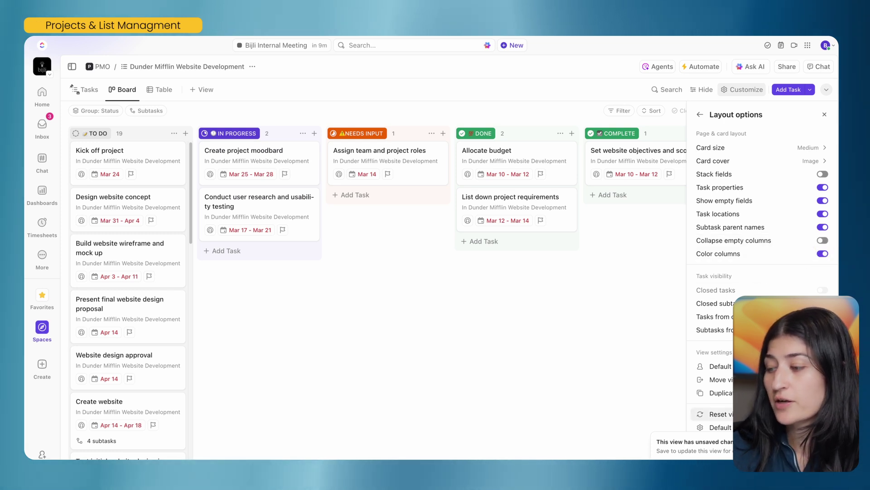
left_click(700, 117)
left_click(544, 401)
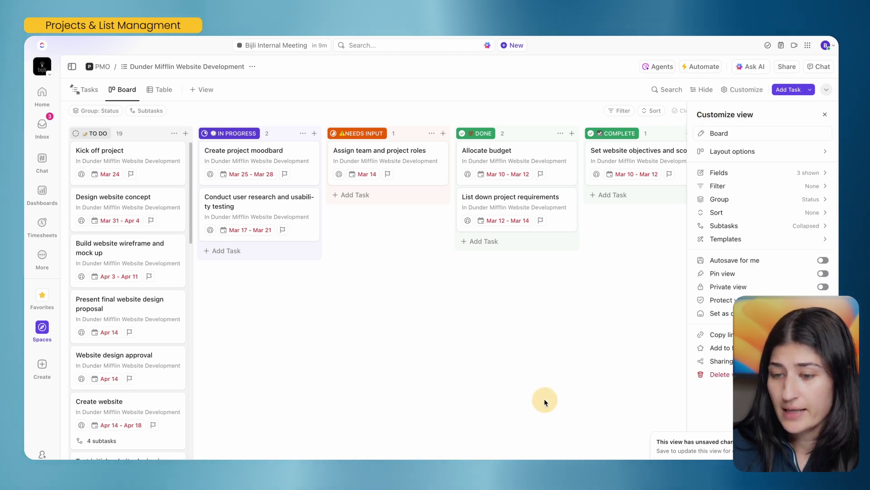